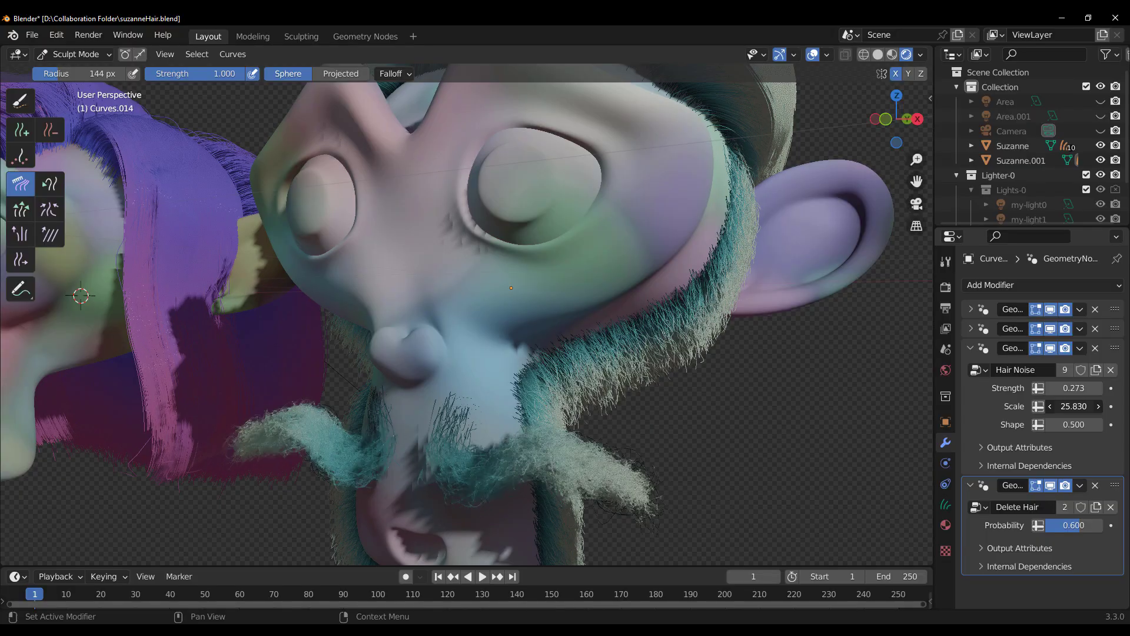
Adjust a modifier value field in the Properties panel
{"action": "left_click_drag", "start_coordinate": [1068, 424], "coordinate": [1080, 424]}
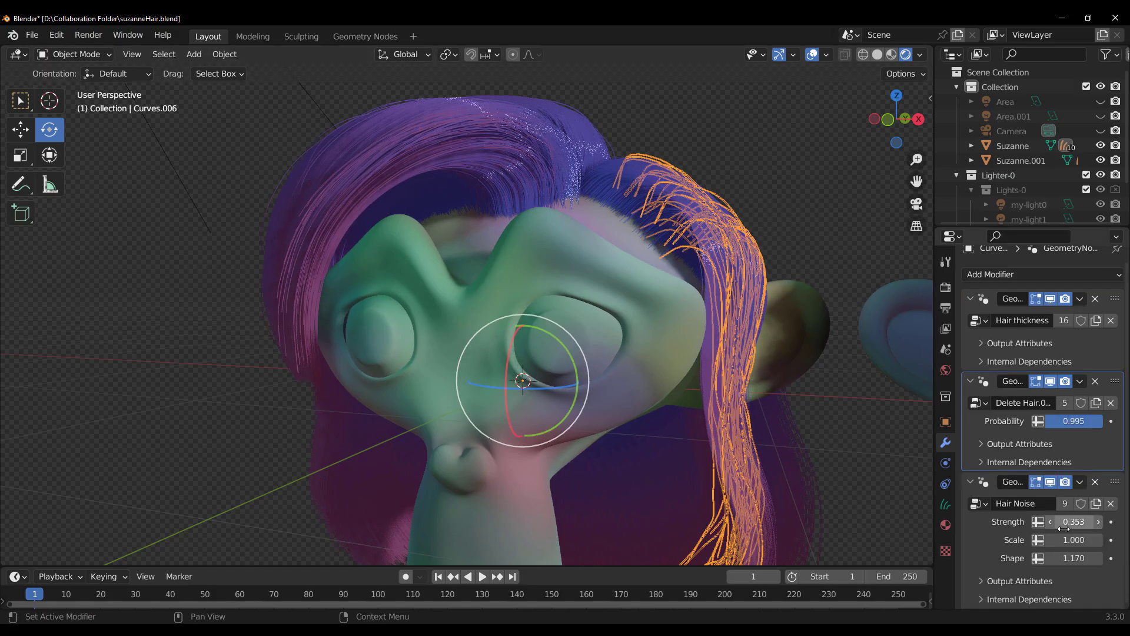
Set the orange hair's Hair Noise Shape to 1.690 and Scale to 2.470, and raise Strength
{"action": "left_click_drag", "start_coordinate": [1066, 558], "coordinate": [1101, 540]}
{"action": "middle_click_drag", "start_coordinate": [799, 478], "coordinate": [775, 466]}
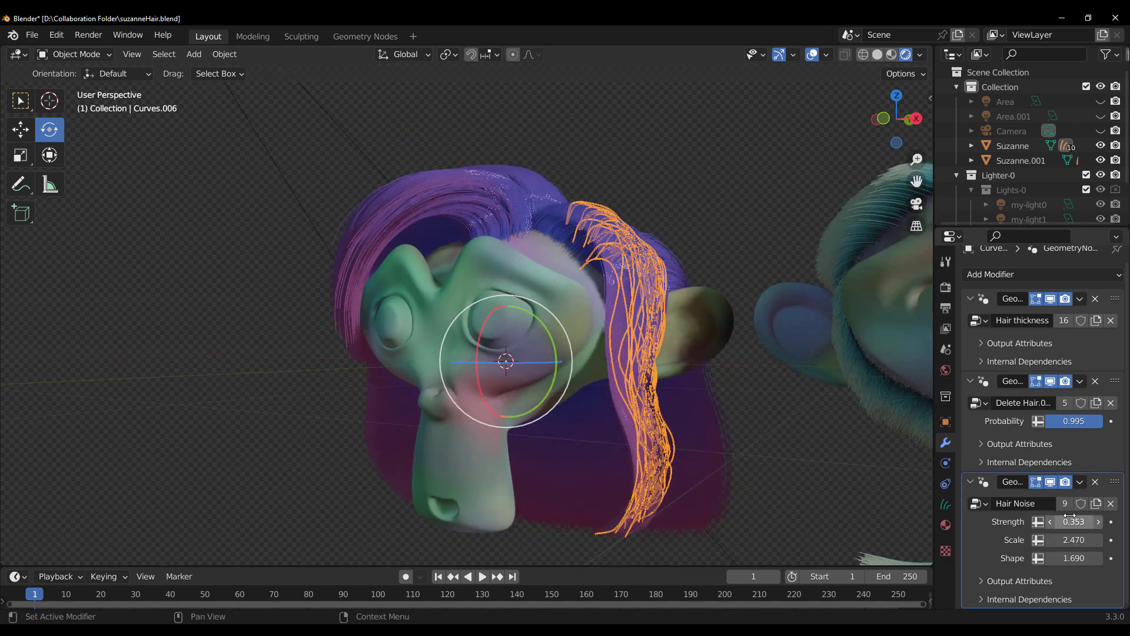
{"action": "left_click_drag", "start_coordinate": [1071, 521], "coordinate": [1067, 540]}
Select the mustache curves and raise their Hair Noise Strength to 0.283
{"action": "middle_click_drag", "start_coordinate": [735, 454], "coordinate": [789, 284]}
{"action": "scroll", "coordinate": [789, 284], "scroll_direction": "down", "scroll_amount": 4}
{"action": "left_click", "coordinate": [700, 265]}
{"action": "scroll", "coordinate": [817, 334], "scroll_direction": "up", "scroll_amount": 5}
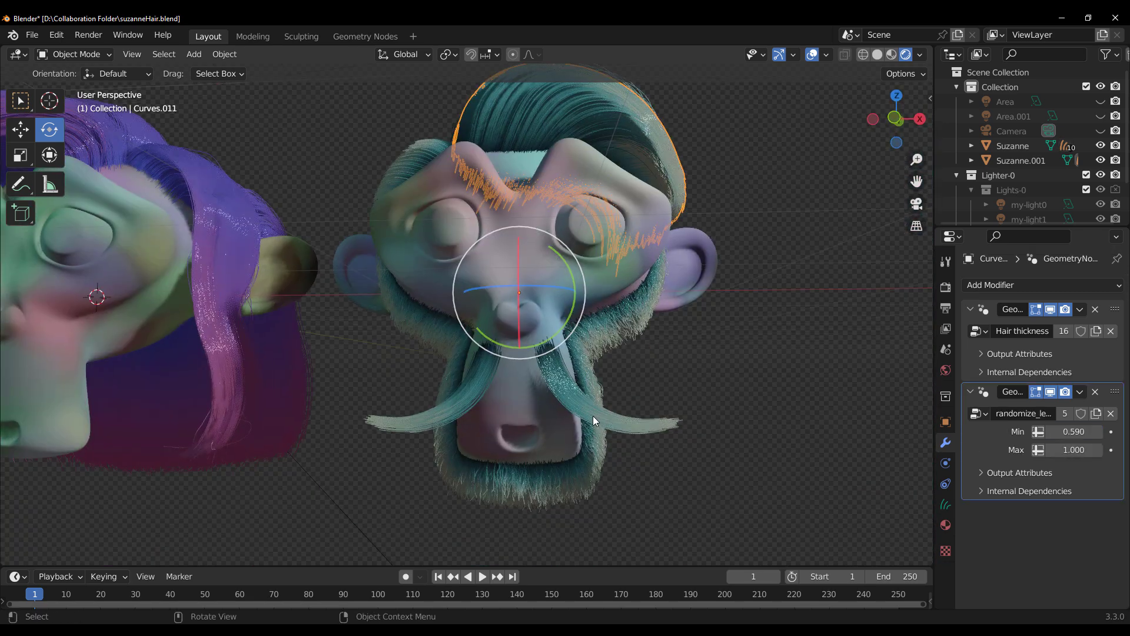
{"action": "left_click", "coordinate": [592, 416]}
{"action": "left_click", "coordinate": [970, 348]}
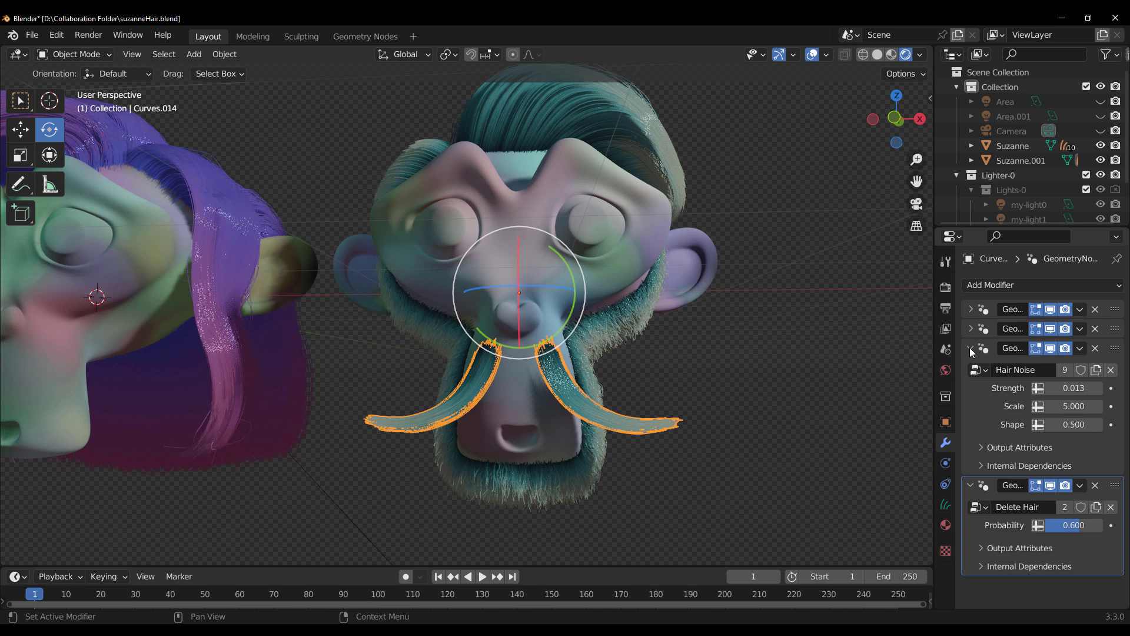
{"action": "left_click_drag", "start_coordinate": [1073, 388], "coordinate": [1089, 388]}
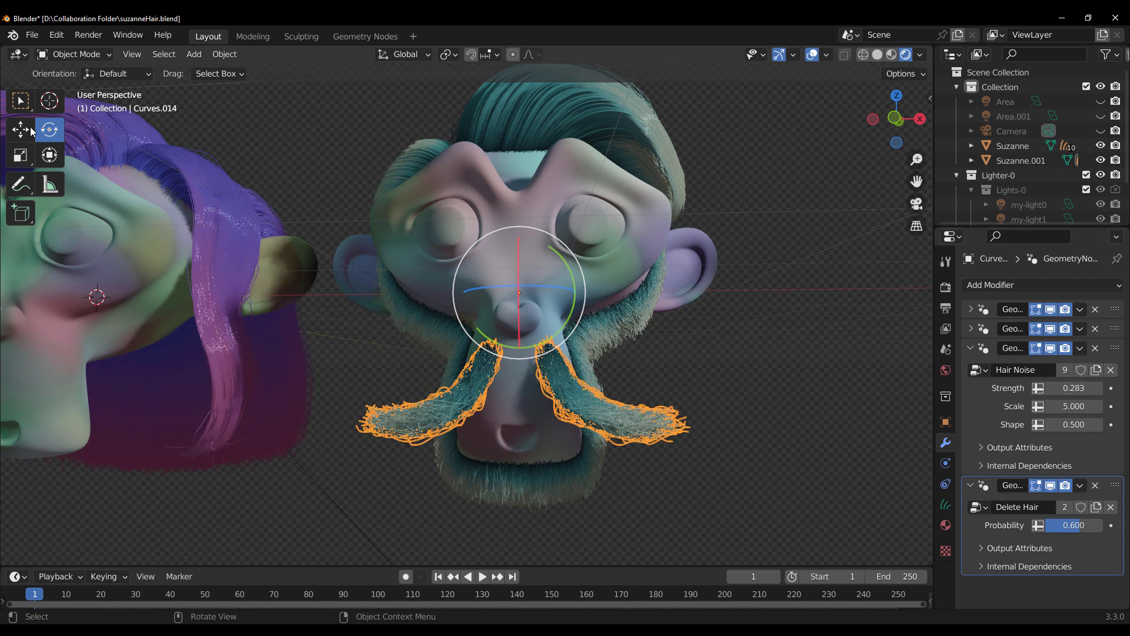
In Sculpt Mode, comb both sides of the mustache with a 144 px Comb brush
{"action": "left_click", "coordinate": [75, 53]}
{"action": "left_click", "coordinate": [70, 81]}
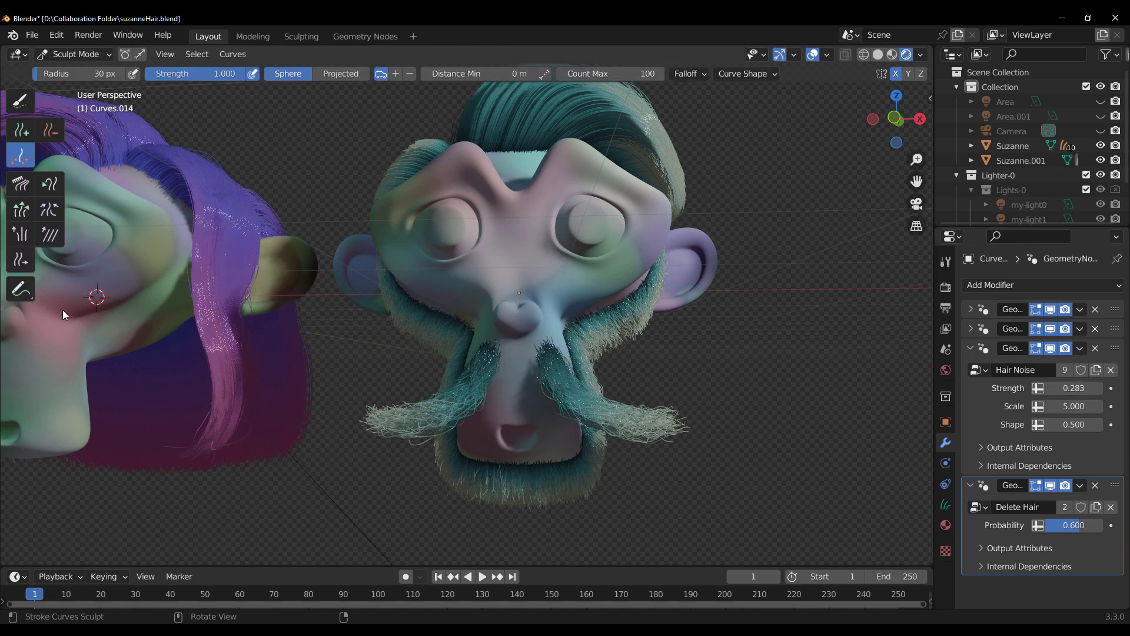
{"action": "left_click", "coordinate": [22, 188]}
{"action": "key", "text": "f"}
{"action": "left_click", "coordinate": [656, 429]}
{"action": "left_click_drag", "start_coordinate": [656, 429], "coordinate": [600, 387]}
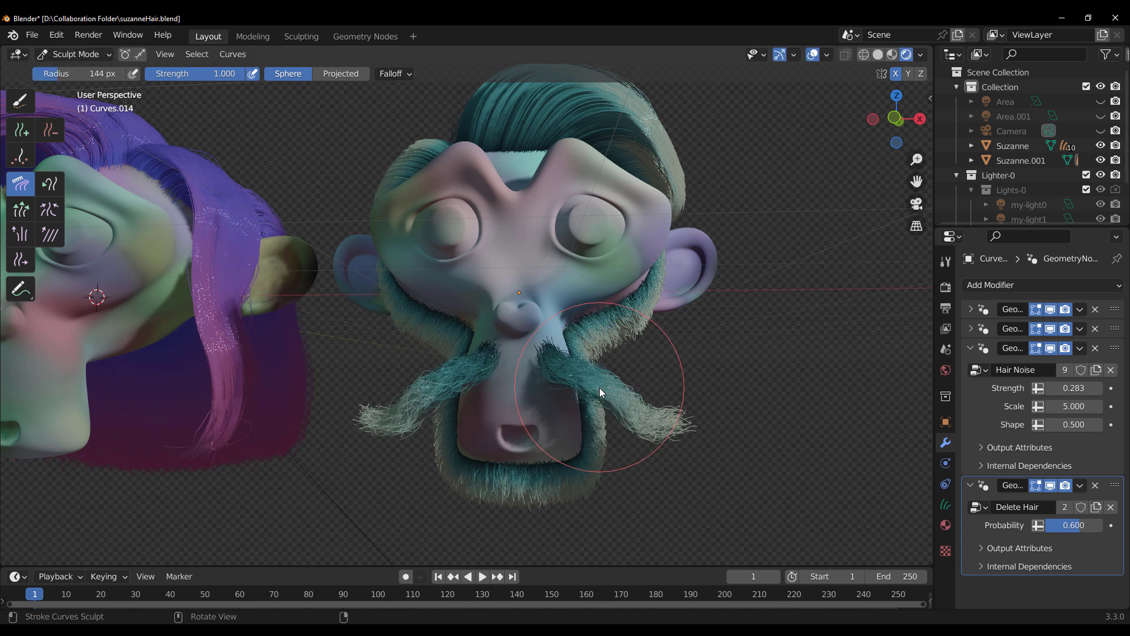
{"action": "mouse_move", "coordinate": [454, 373]}
{"action": "left_mouse_down"}
{"action": "mouse_move", "coordinate": [426, 395]}
{"action": "mouse_move", "coordinate": [434, 409]}
{"action": "mouse_move", "coordinate": [410, 416]}
{"action": "mouse_move", "coordinate": [412, 399]}
{"action": "mouse_move", "coordinate": [427, 408]}
{"action": "mouse_move", "coordinate": [426, 379]}
{"action": "left_mouse_up"}
Lower the mustache's Hair Noise Strength to 0.213
{"action": "middle_click_drag", "start_coordinate": [712, 393], "coordinate": [669, 404]}
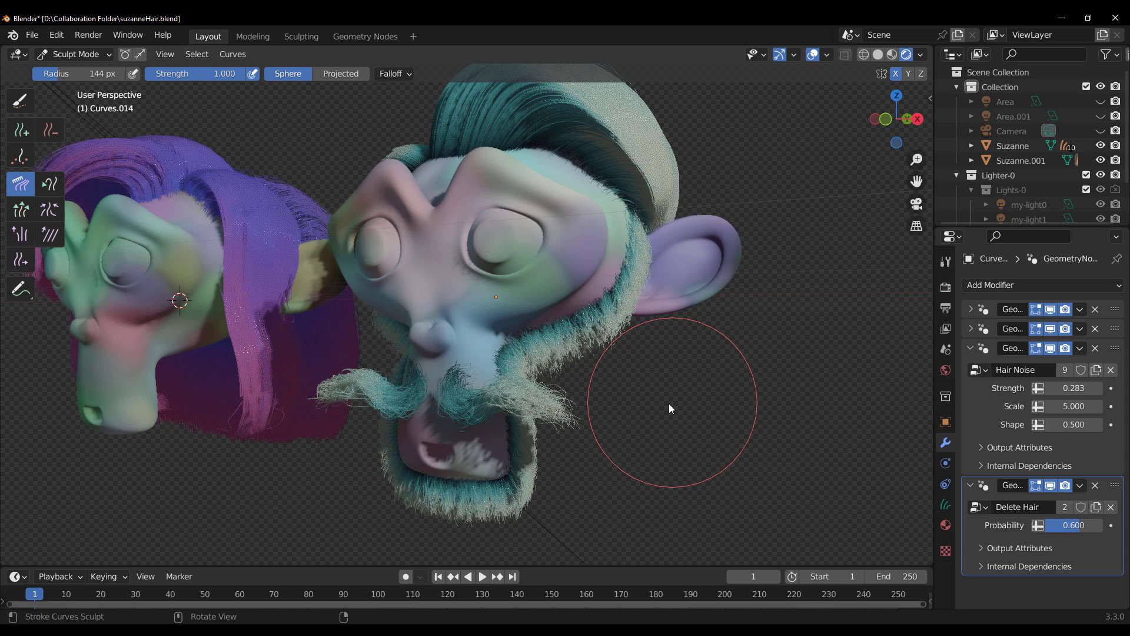
{"action": "scroll", "coordinate": [669, 404], "scroll_direction": "up", "scroll_amount": 4}
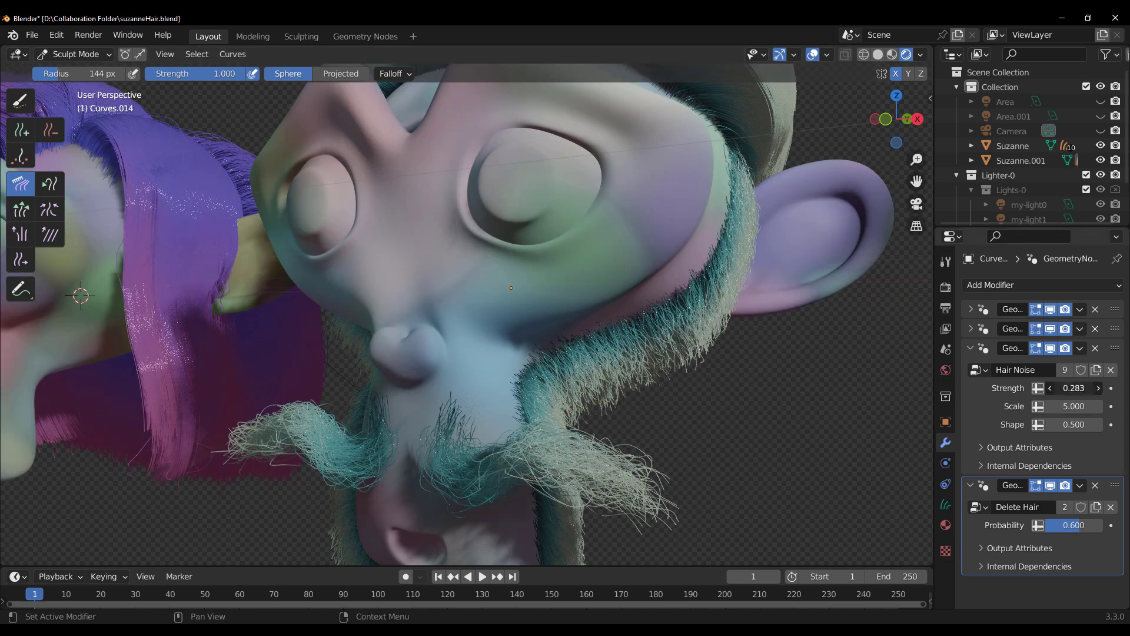
{"action": "left_click_drag", "start_coordinate": [1074, 388], "coordinate": [1047, 388]}
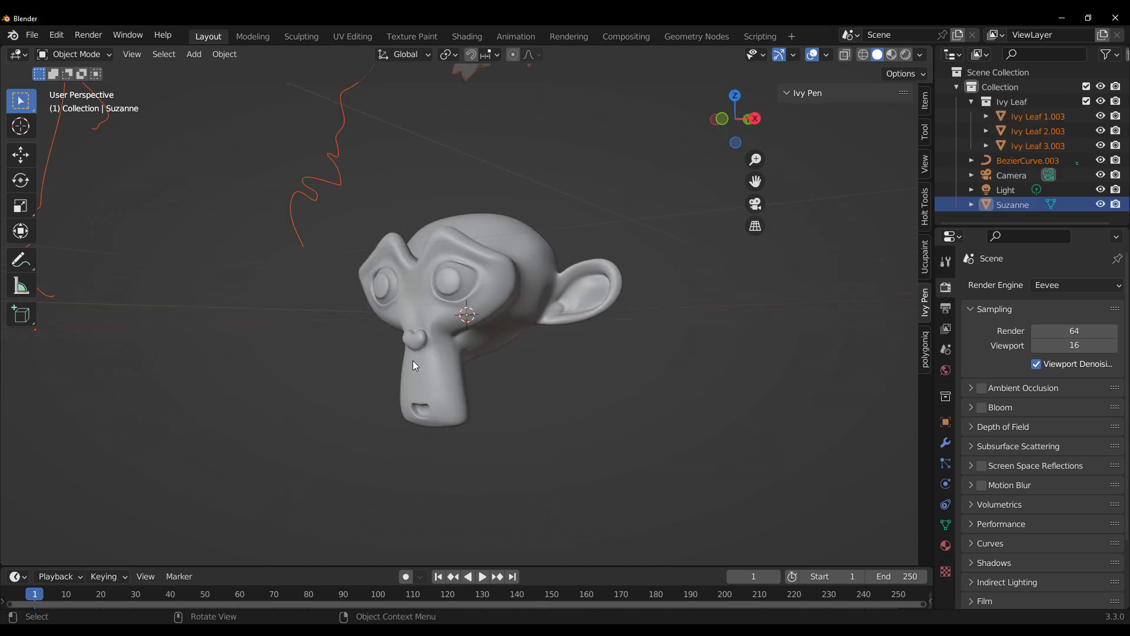
Add an Ivy object for Suzanne and draw ivy strokes over her cheek, forehead and ear
{"action": "left_click", "coordinate": [498, 345]}
{"action": "left_click", "coordinate": [880, 114]}
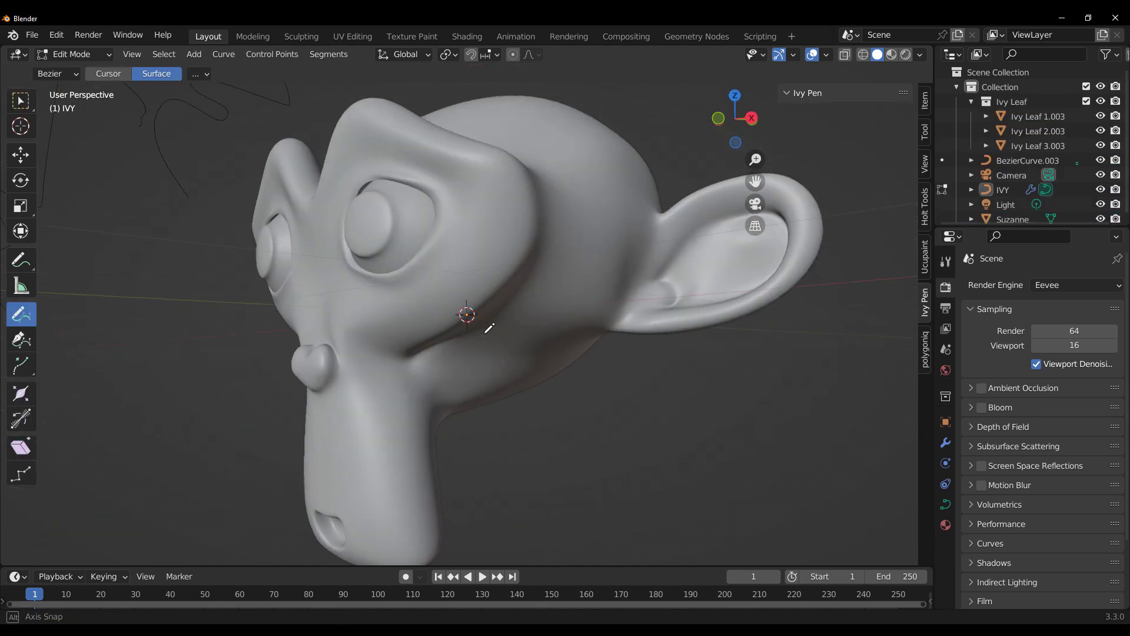
{"action": "mouse_move", "coordinate": [404, 535]}
{"action": "left_mouse_down"}
{"action": "mouse_move", "coordinate": [363, 404]}
{"action": "mouse_move", "coordinate": [401, 321]}
{"action": "left_mouse_up"}
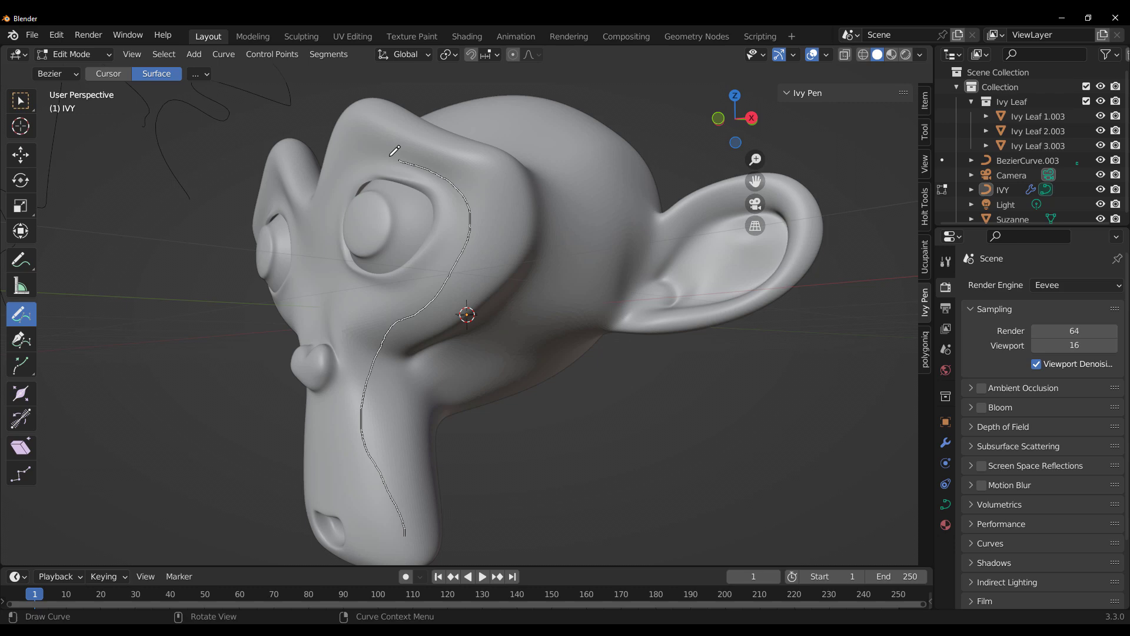
{"action": "left_click_drag", "start_coordinate": [395, 151], "coordinate": [395, 152]}
{"action": "middle_click_drag", "start_coordinate": [395, 153], "coordinate": [571, 265]}
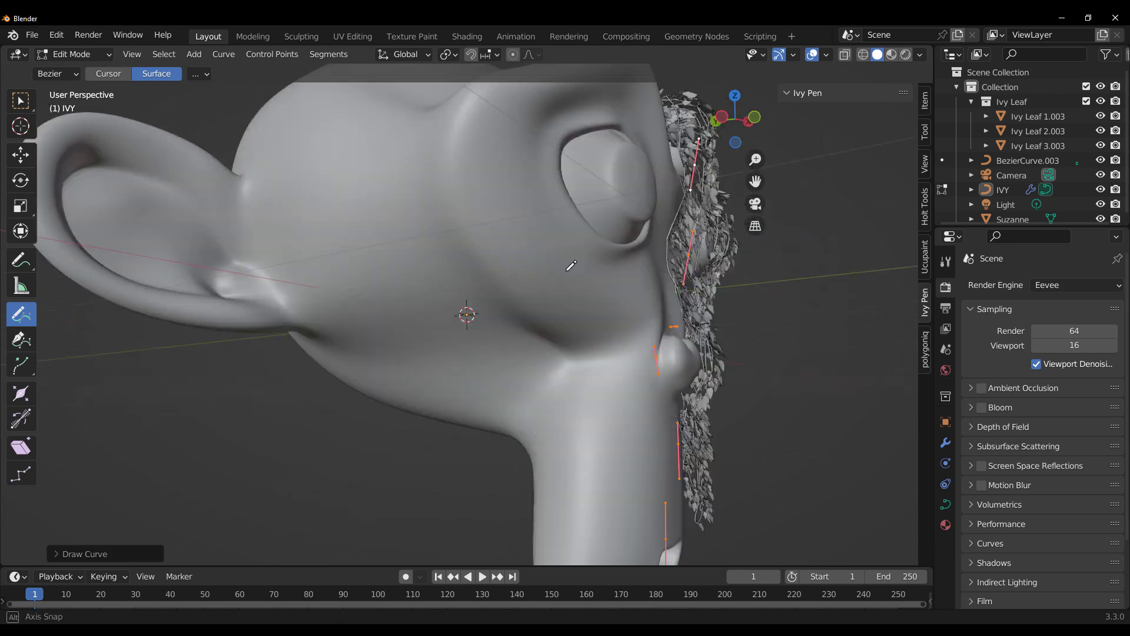
{"action": "scroll", "coordinate": [571, 265], "scroll_direction": "down", "scroll_amount": 3}
{"action": "mouse_move", "coordinate": [447, 195]}
{"action": "left_mouse_down"}
{"action": "mouse_move", "coordinate": [341, 223]}
{"action": "mouse_move", "coordinate": [212, 197]}
{"action": "left_mouse_up"}
{"action": "middle_click_drag", "start_coordinate": [212, 197], "coordinate": [269, 313]}
{"action": "left_click_drag", "start_coordinate": [270, 313], "coordinate": [388, 199]}
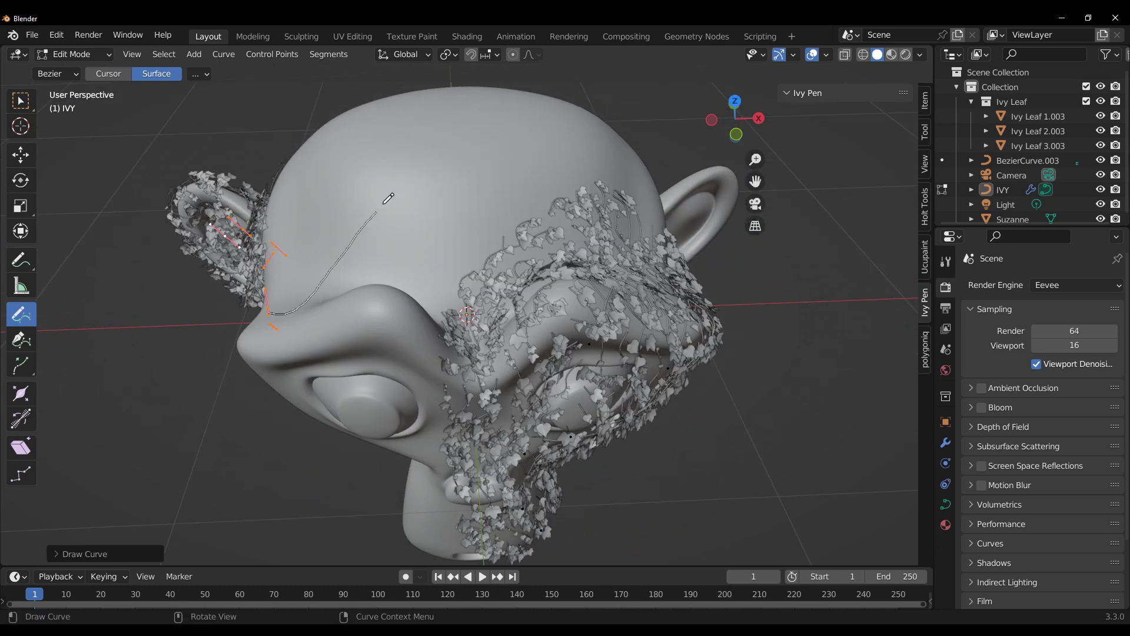
{"action": "mouse_move", "coordinate": [648, 237]}
{"action": "middle_mouse_down"}
{"action": "mouse_move", "coordinate": [572, 330]}
{"action": "mouse_move", "coordinate": [535, 309]}
{"action": "mouse_move", "coordinate": [423, 305]}
{"action": "mouse_move", "coordinate": [409, 267]}
{"action": "middle_mouse_up"}
{"action": "scroll", "coordinate": [612, 282], "scroll_direction": "down", "scroll_amount": 3}
Draw another ivy stroke on the head and switch the viewport to Rendered shading
{"action": "key", "text": "Tab"}
{"action": "key", "text": "Tab"}
{"action": "left_click_drag", "start_coordinate": [409, 266], "coordinate": [530, 276]}
{"action": "mouse_move", "coordinate": [530, 277]}
{"action": "middle_mouse_down"}
{"action": "mouse_move", "coordinate": [653, 335]}
{"action": "mouse_move", "coordinate": [581, 372]}
{"action": "mouse_move", "coordinate": [661, 403]}
{"action": "mouse_move", "coordinate": [535, 373]}
{"action": "middle_mouse_up"}
{"action": "scroll", "coordinate": [654, 335], "scroll_direction": "up", "scroll_amount": 4}
{"action": "key", "text": "z"}
{"action": "left_click", "coordinate": [672, 302]}
{"action": "scroll", "coordinate": [585, 387], "scroll_direction": "down", "scroll_amount": 4}
{"action": "scroll", "coordinate": [461, 323], "scroll_direction": "up", "scroll_amount": 3}
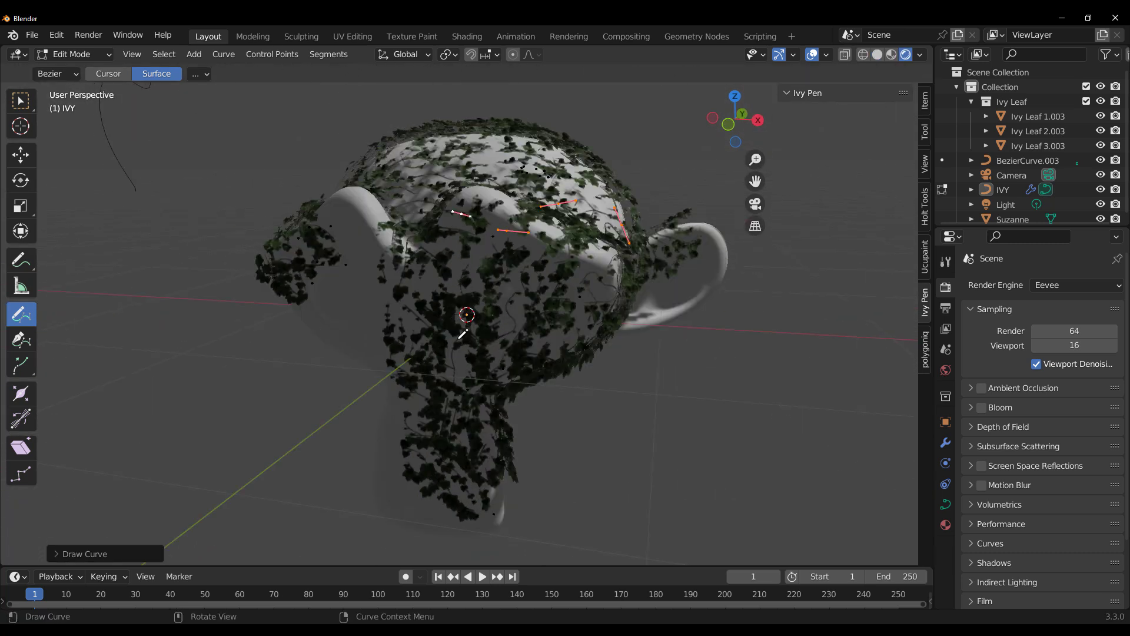
{"action": "scroll", "coordinate": [462, 334], "scroll_direction": "down", "scroll_amount": 3}
Leave curve editing and duplicate the scene light
{"action": "key", "text": "Tab"}
{"action": "scroll", "coordinate": [658, 345], "scroll_direction": "down", "scroll_amount": 3}
{"action": "middle_click_drag", "start_coordinate": [658, 345], "coordinate": [648, 322]}
{"action": "left_click", "coordinate": [601, 127]}
{"action": "key", "text": "shift+d"}
Place the light copy, then set ivy leaf density 0.920, branch radius 1.410, max leaf size 3.150
{"action": "left_click", "coordinate": [582, 330]}
{"action": "scroll", "coordinate": [483, 371], "scroll_direction": "up", "scroll_amount": 5}
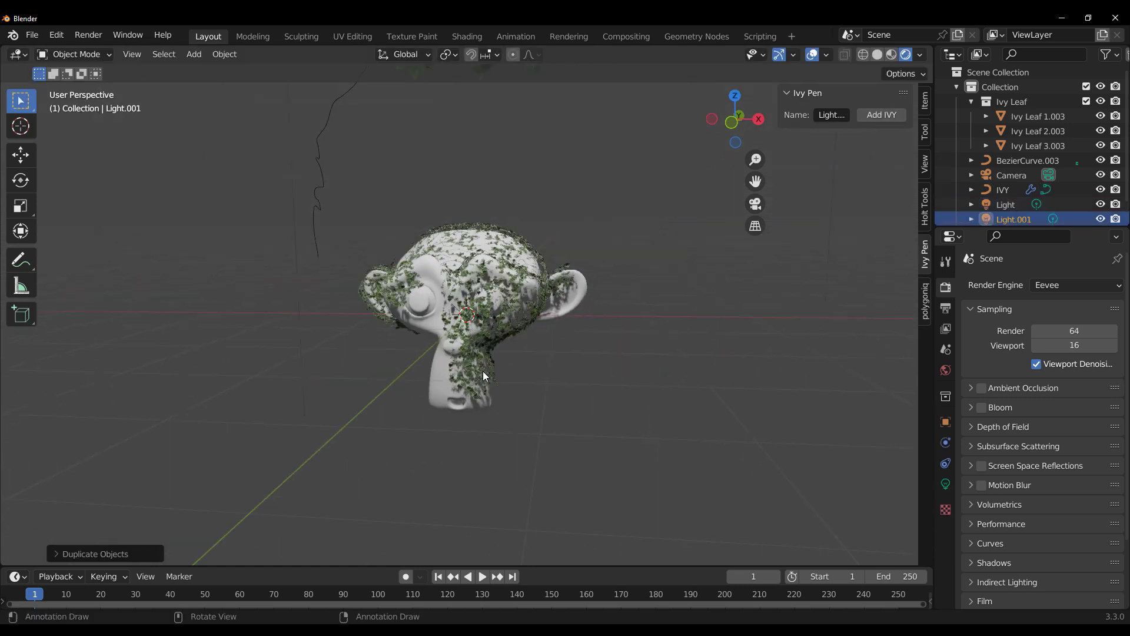
{"action": "left_click", "coordinate": [1030, 189]}
{"action": "left_click_drag", "start_coordinate": [1058, 411], "coordinate": [1083, 411]}
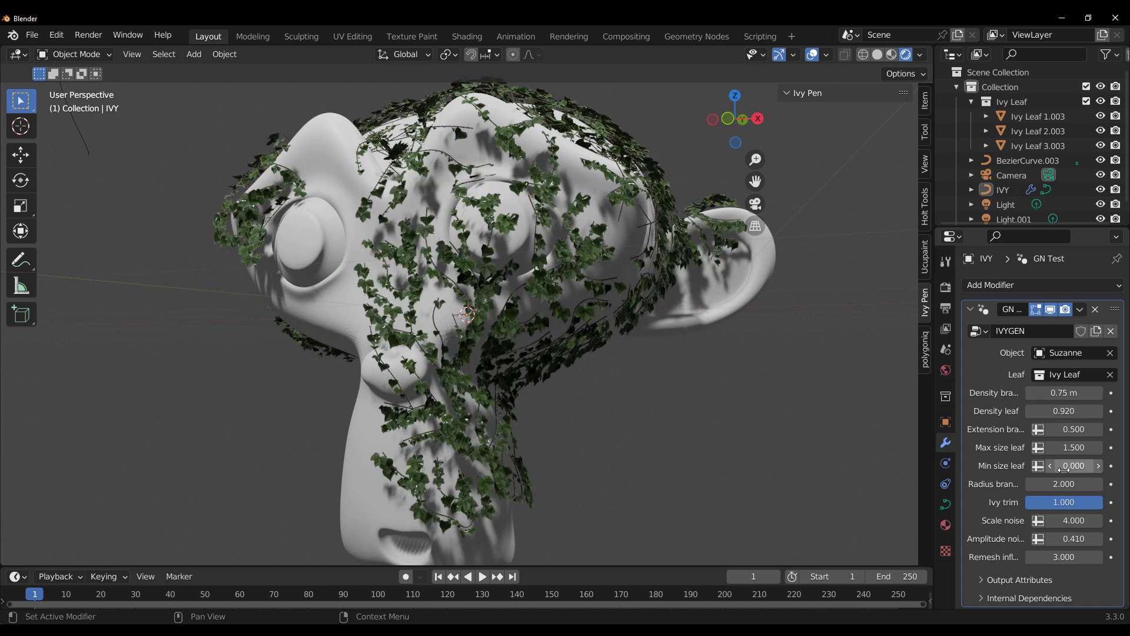
{"action": "mouse_move", "coordinate": [1064, 484]}
{"action": "left_mouse_down"}
{"action": "mouse_move", "coordinate": [1101, 484]}
{"action": "mouse_move", "coordinate": [1048, 484]}
{"action": "left_mouse_up"}
{"action": "left_click_drag", "start_coordinate": [1073, 448], "coordinate": [1118, 448]}
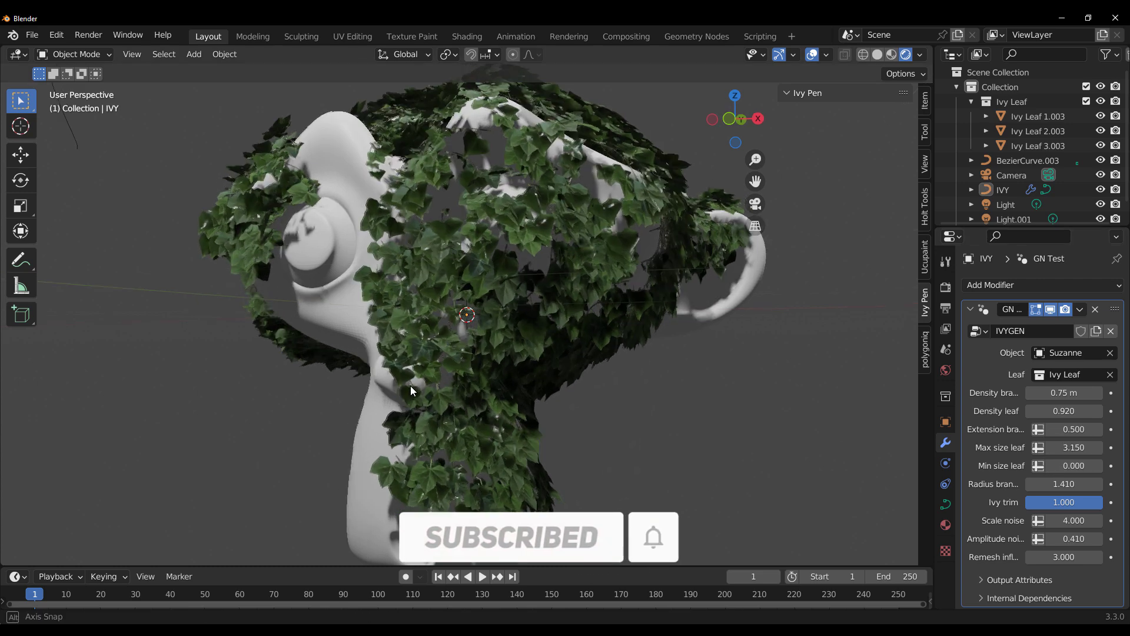
{"action": "mouse_move", "coordinate": [411, 386]}
{"action": "middle_mouse_down"}
{"action": "mouse_move", "coordinate": [186, 418]}
{"action": "mouse_move", "coordinate": [512, 433]}
{"action": "mouse_move", "coordinate": [527, 412]}
{"action": "mouse_move", "coordinate": [368, 422]}
{"action": "mouse_move", "coordinate": [424, 452]}
{"action": "mouse_move", "coordinate": [492, 398]}
{"action": "mouse_move", "coordinate": [446, 373]}
{"action": "mouse_move", "coordinate": [412, 377]}
{"action": "middle_mouse_up"}
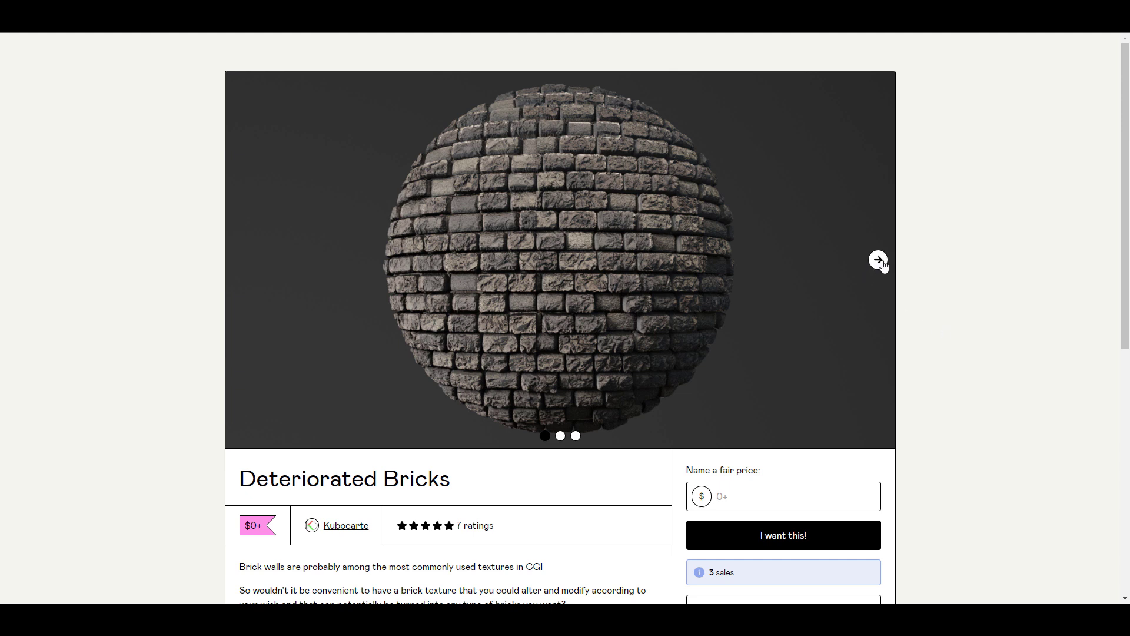
Step through two Deteriorated Bricks preview images, then browse the creator's store of free assets
{"action": "left_click", "coordinate": [878, 260]}
{"action": "left_click", "coordinate": [878, 260]}
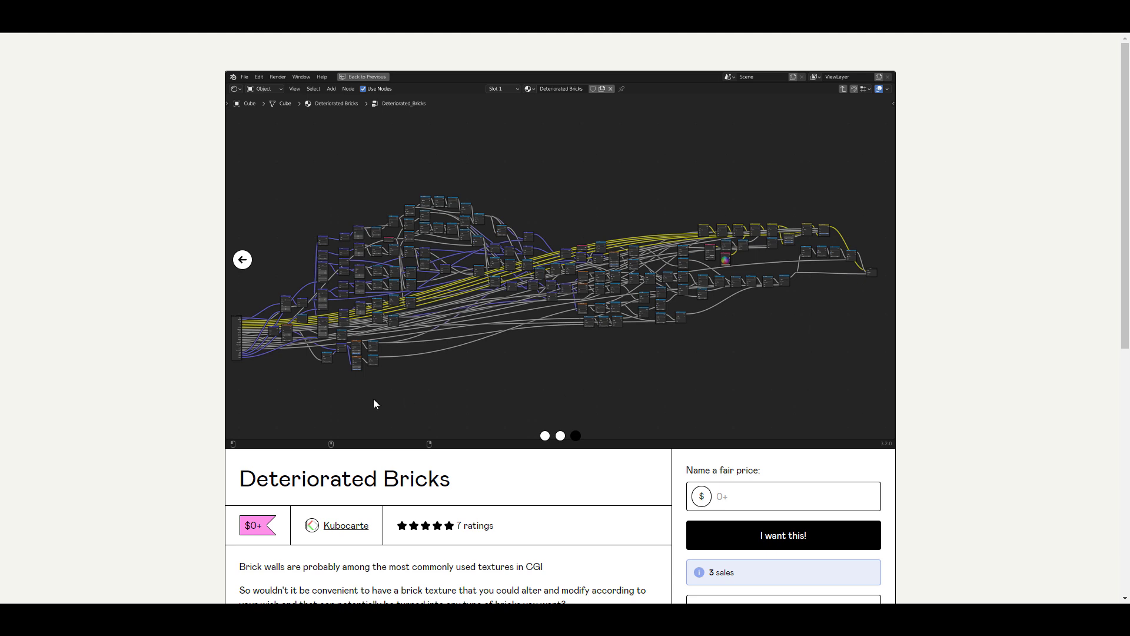
{"action": "left_click", "coordinate": [330, 530]}
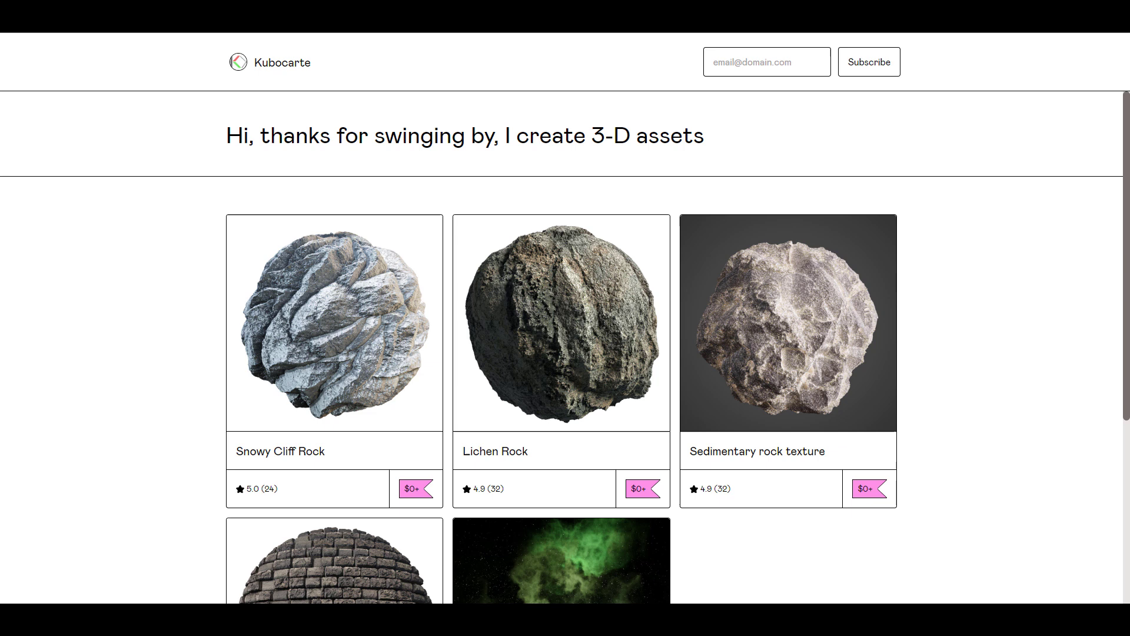
{"action": "scroll", "coordinate": [585, 303], "scroll_direction": "down", "scroll_amount": 5}
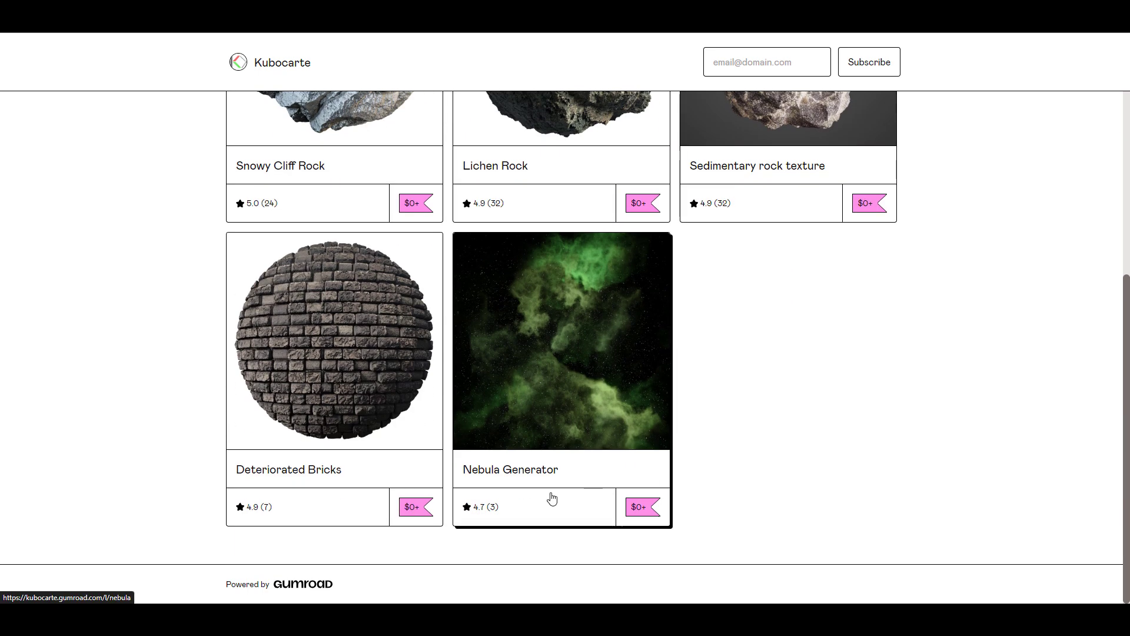
{"action": "scroll", "coordinate": [552, 499], "scroll_direction": "up", "scroll_amount": 3}
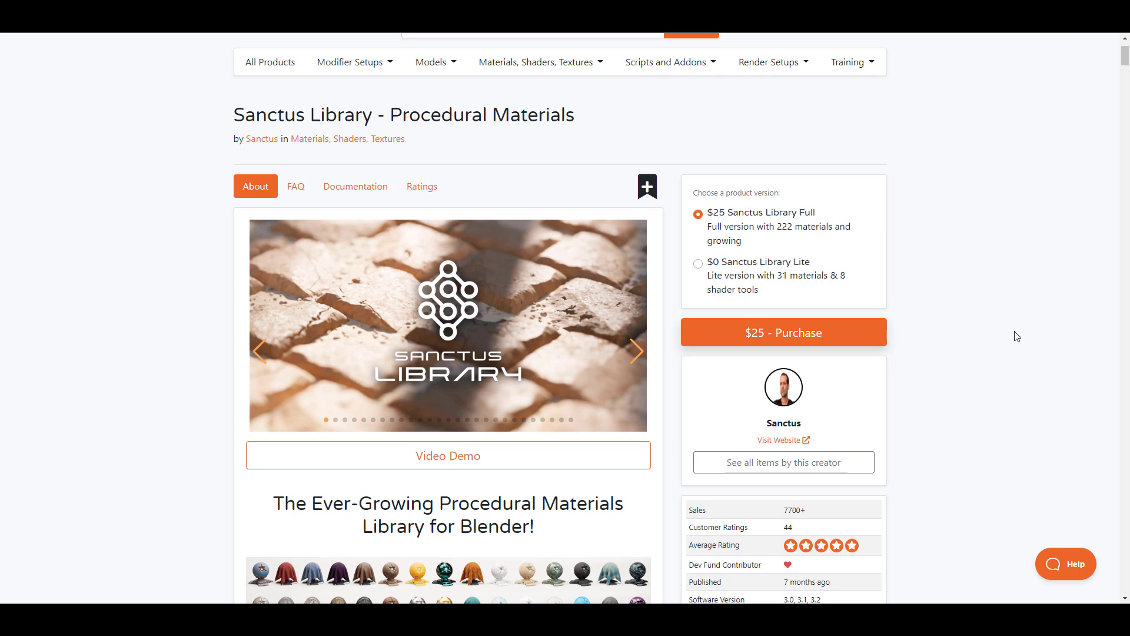
Scroll down through the Sanctus Library material examples and back up to the header
{"action": "scroll", "coordinate": [1033, 347], "scroll_direction": "down", "scroll_amount": 20}
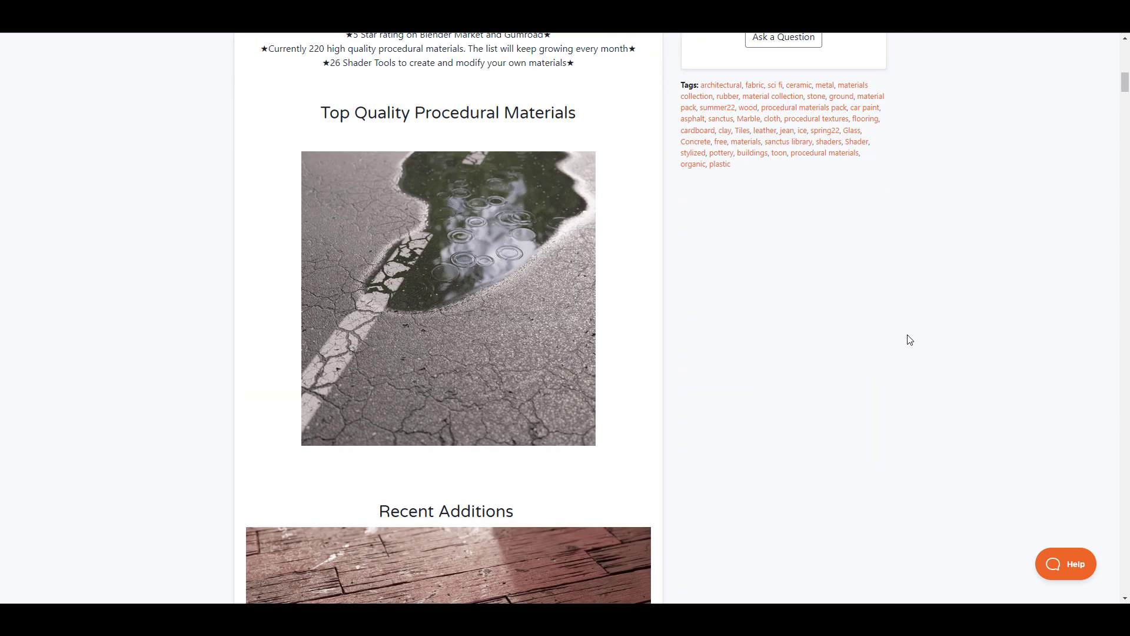
{"action": "scroll", "coordinate": [909, 339], "scroll_direction": "down", "scroll_amount": 15}
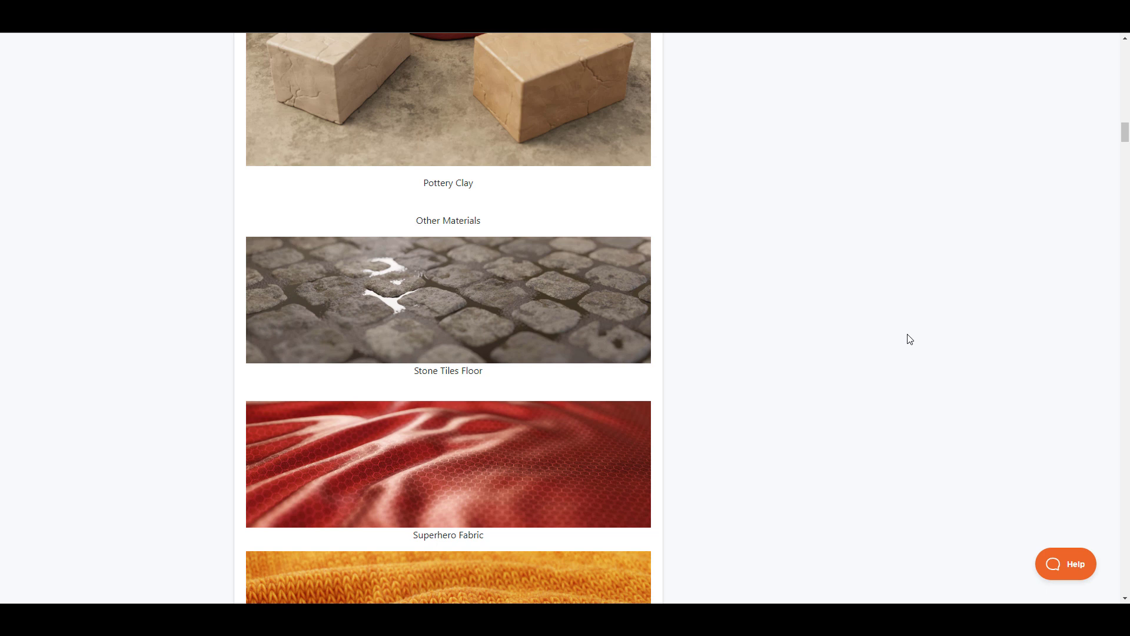
{"action": "scroll", "coordinate": [908, 339], "scroll_direction": "down", "scroll_amount": 20}
{"action": "scroll", "coordinate": [909, 338], "scroll_direction": "up", "scroll_amount": 2}
{"action": "scroll", "coordinate": [908, 338], "scroll_direction": "down", "scroll_amount": 8}
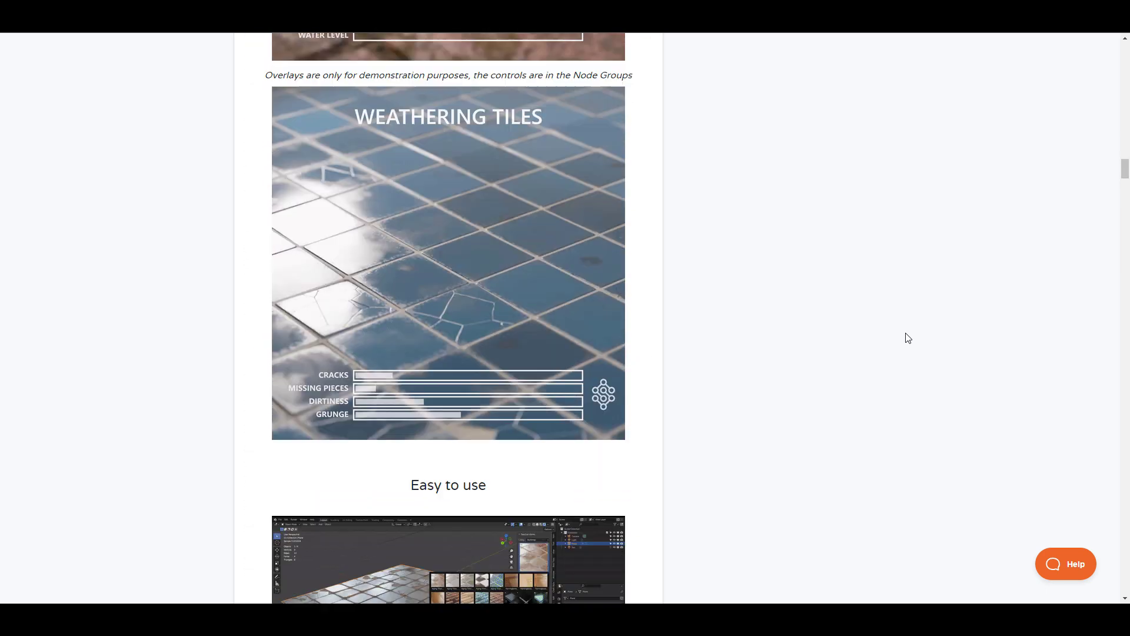
{"action": "scroll", "coordinate": [908, 338], "scroll_direction": "down", "scroll_amount": 7}
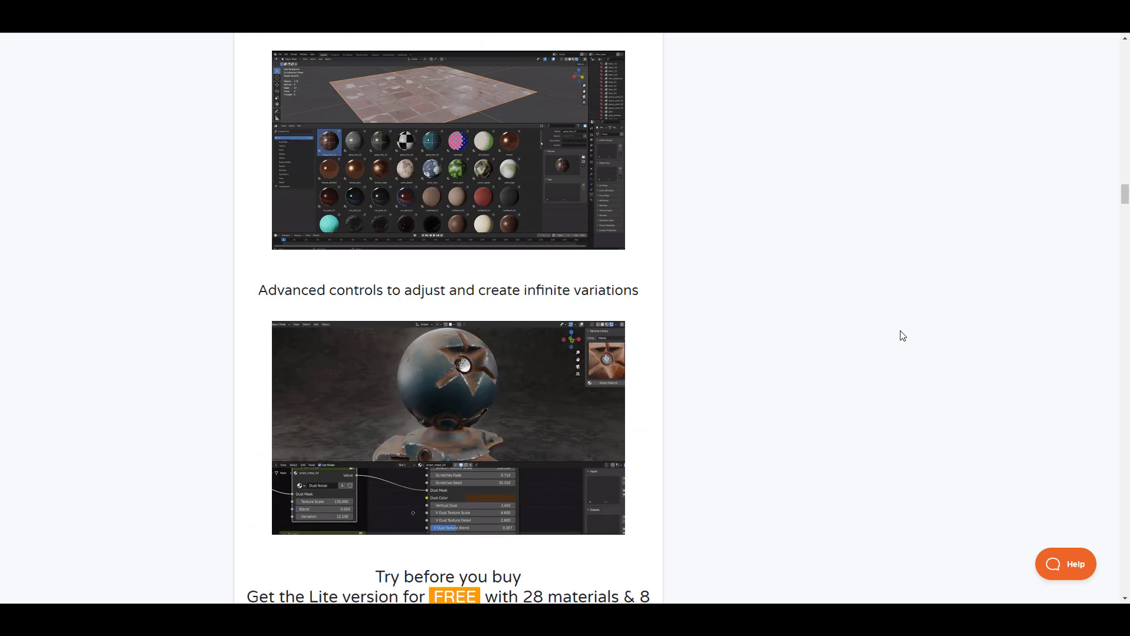
{"action": "scroll", "coordinate": [904, 335], "scroll_direction": "up", "scroll_amount": 15}
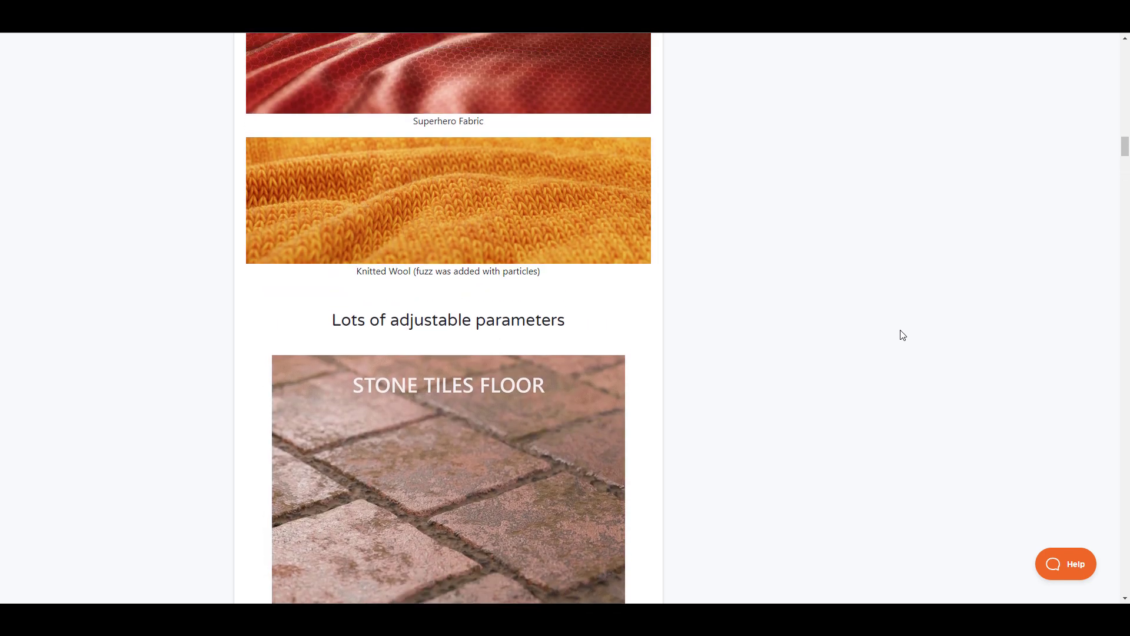
{"action": "scroll", "coordinate": [904, 336], "scroll_direction": "up", "scroll_amount": 20}
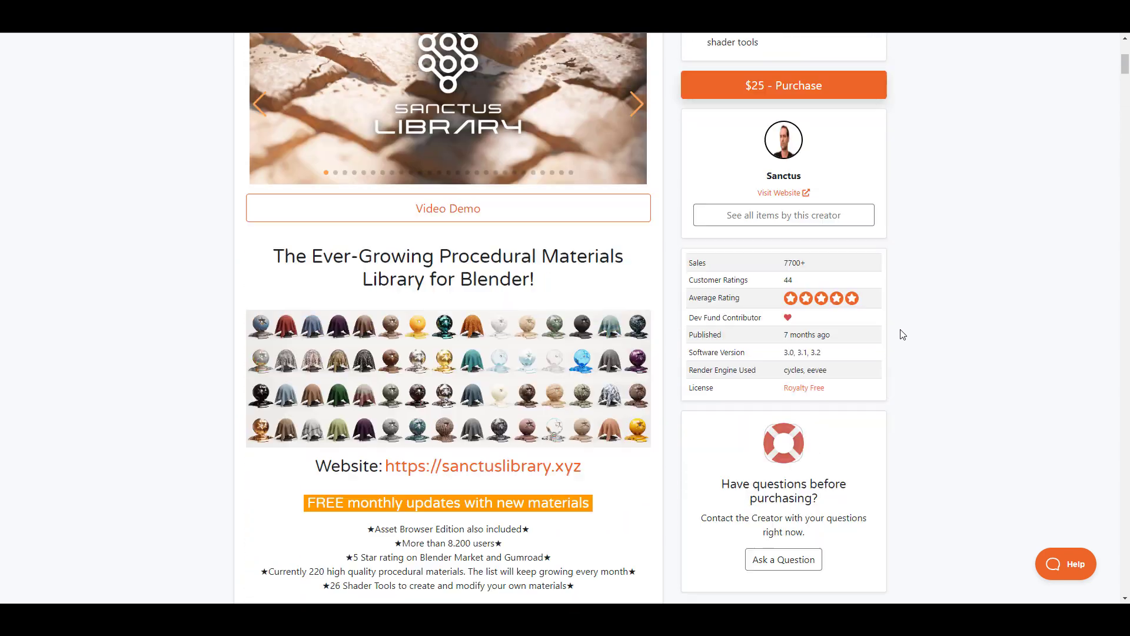
{"action": "scroll", "coordinate": [903, 334], "scroll_direction": "up", "scroll_amount": 5}
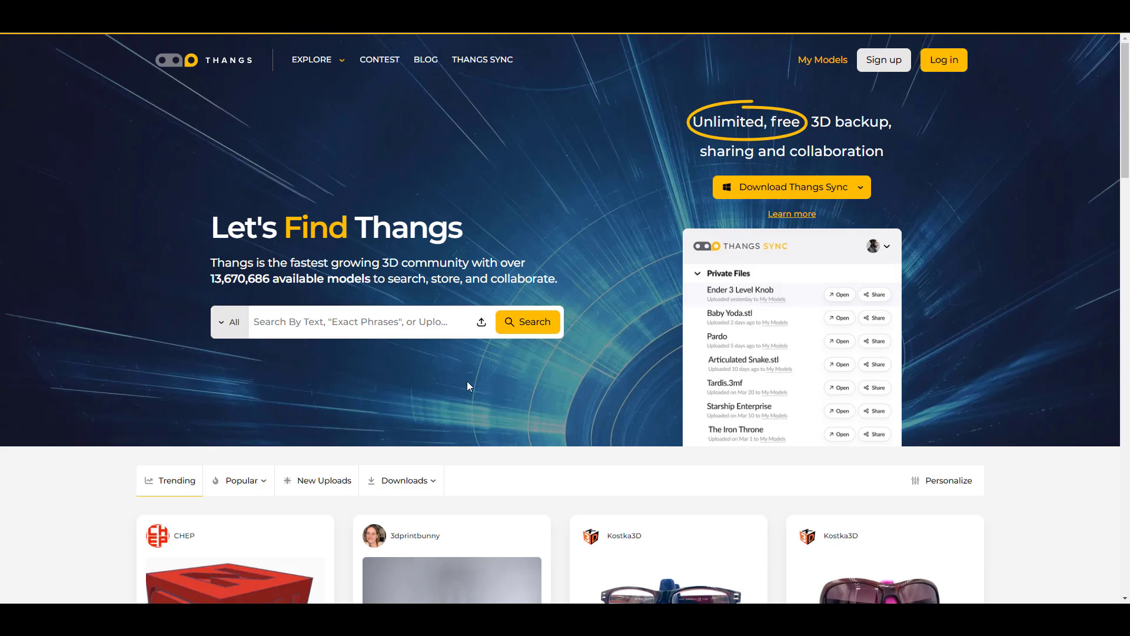
Scroll the Thangs trending model grid back to the top, then orbit around Blender's default cube
{"action": "scroll", "coordinate": [494, 371], "scroll_direction": "down", "scroll_amount": 15}
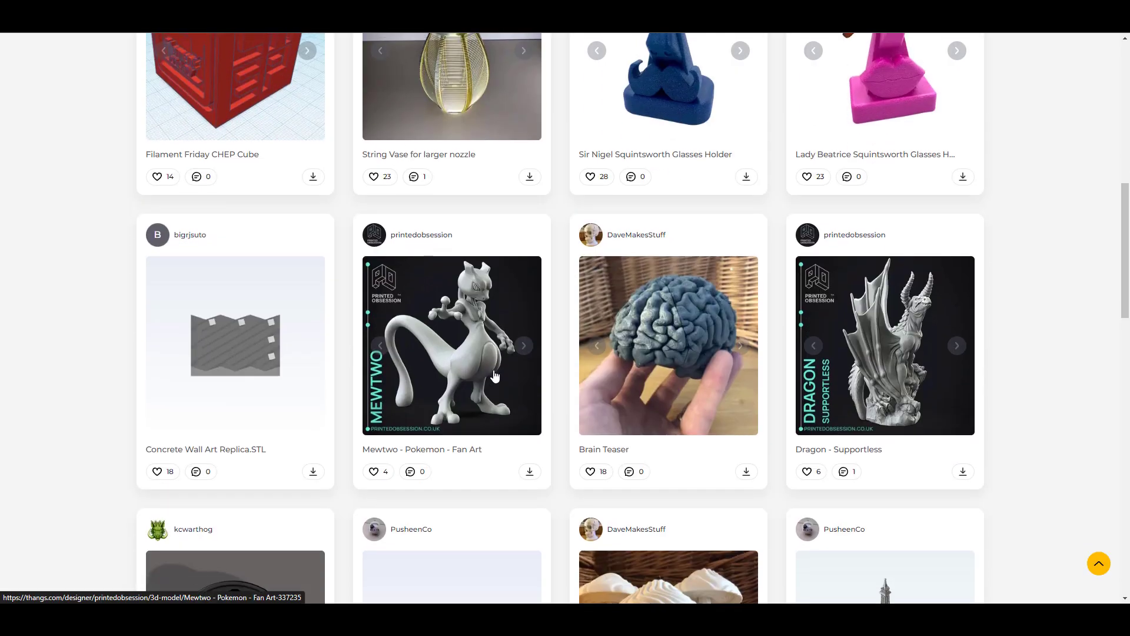
{"action": "scroll", "coordinate": [493, 375], "scroll_direction": "down", "scroll_amount": 10}
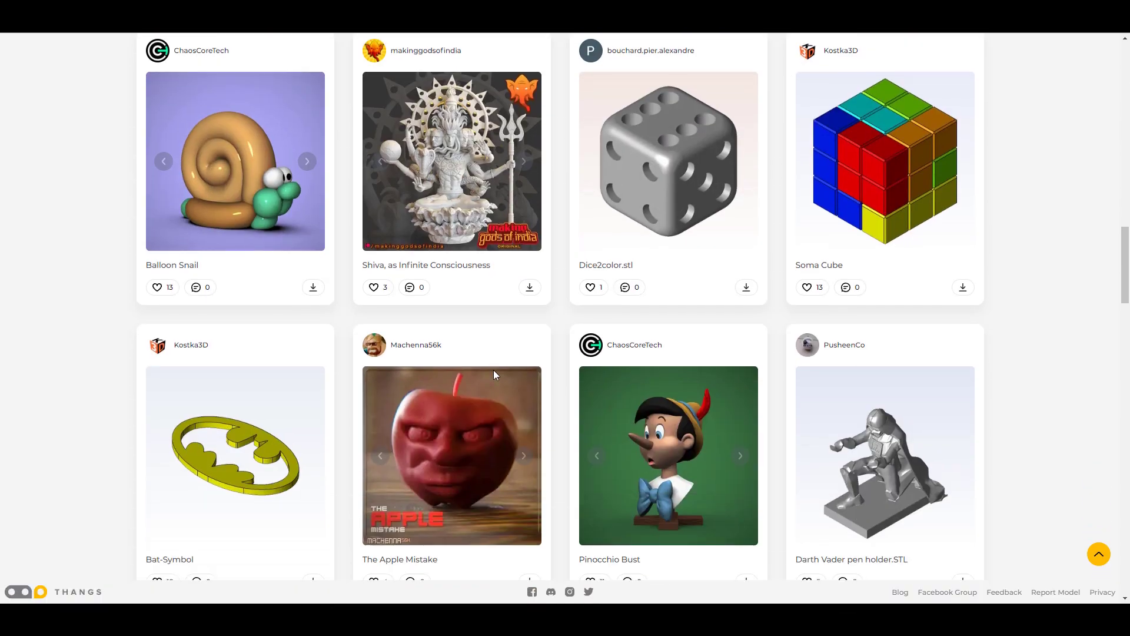
{"action": "scroll", "coordinate": [493, 374], "scroll_direction": "down", "scroll_amount": 6}
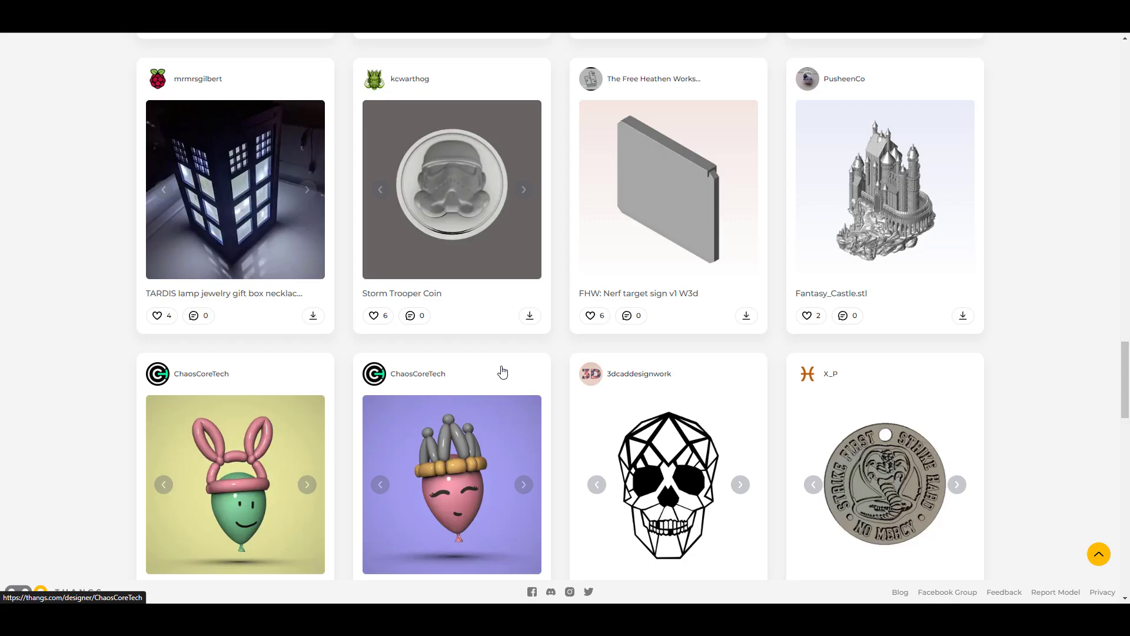
{"action": "key", "text": "Home"}
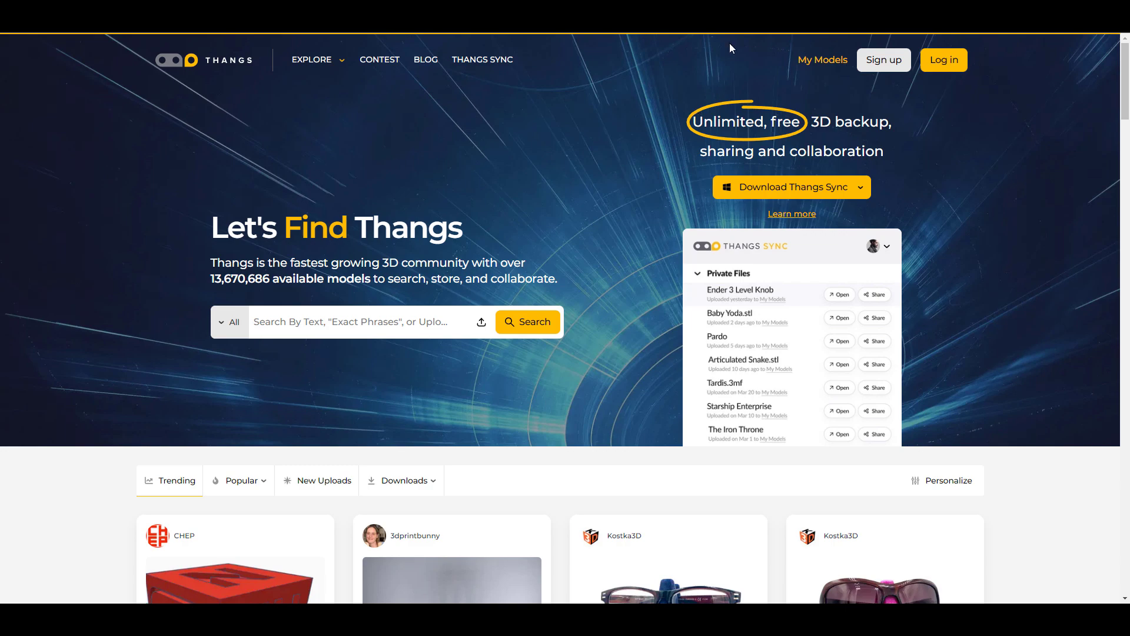
{"action": "key", "text": "ctrl+Tab"}
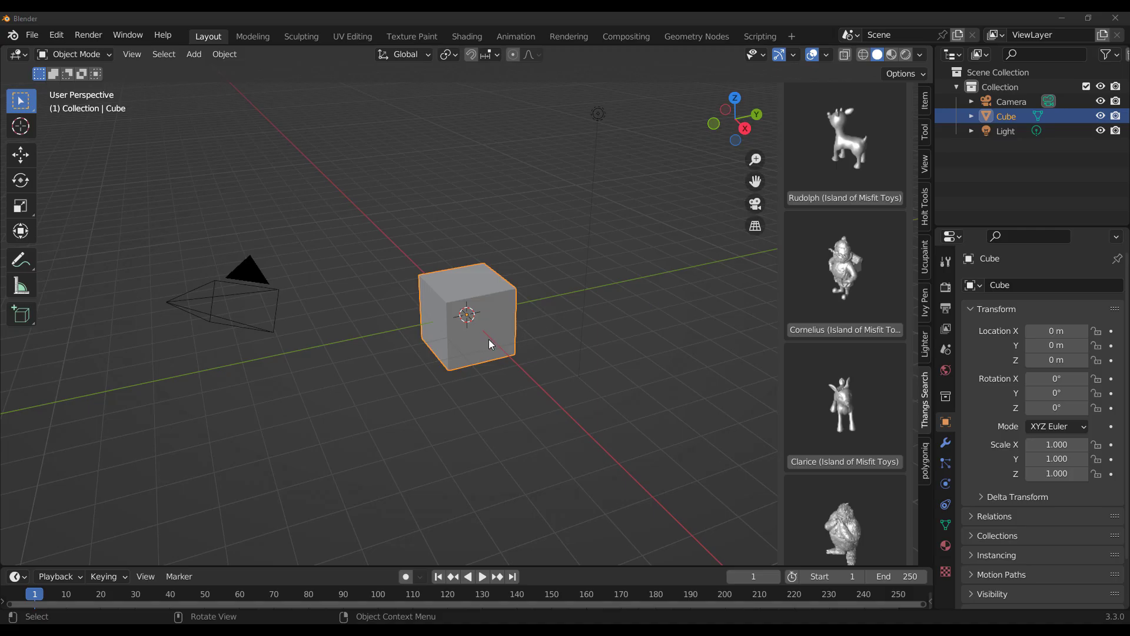
{"action": "middle_click_drag", "start_coordinate": [488, 339], "coordinate": [360, 322]}
Delete the default cube, then open and rotate the Toys model from the Thangs Search results
{"action": "scroll", "coordinate": [486, 341], "scroll_direction": "up", "scroll_amount": 2}
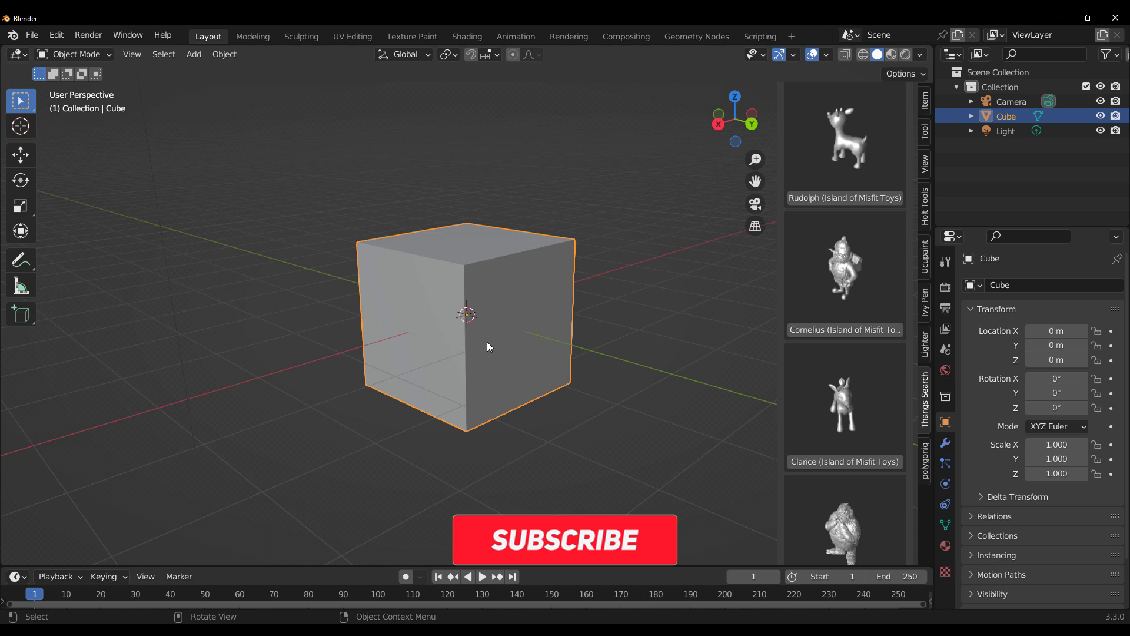
{"action": "key", "text": "Delete"}
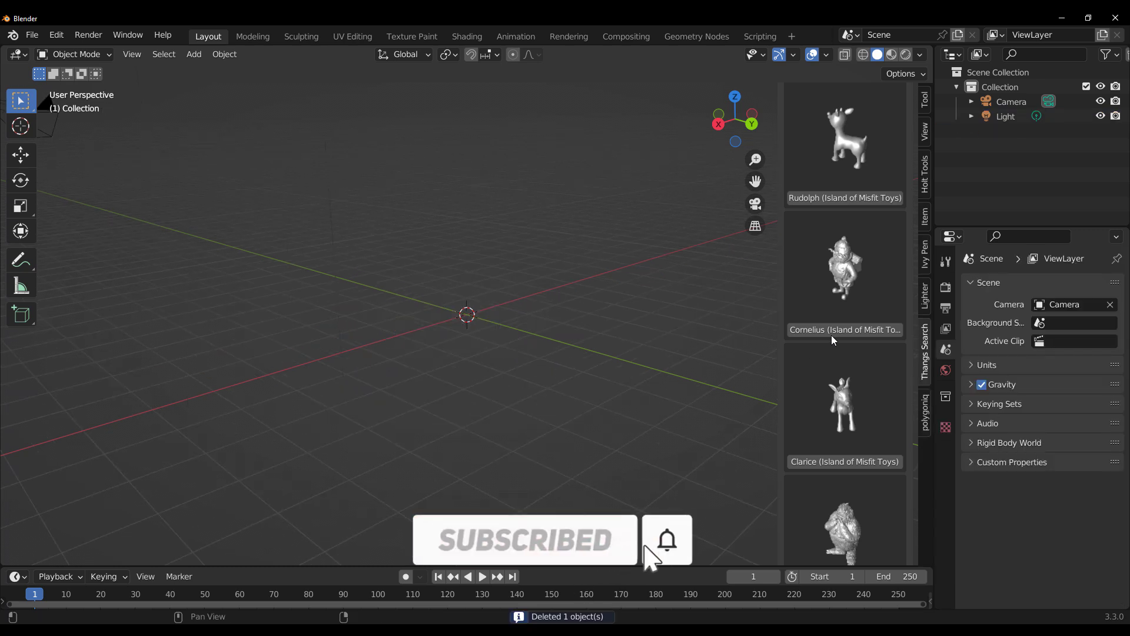
{"action": "scroll", "coordinate": [834, 333], "scroll_direction": "down", "scroll_amount": 6}
{"action": "scroll", "coordinate": [834, 333], "scroll_direction": "down", "scroll_amount": 3}
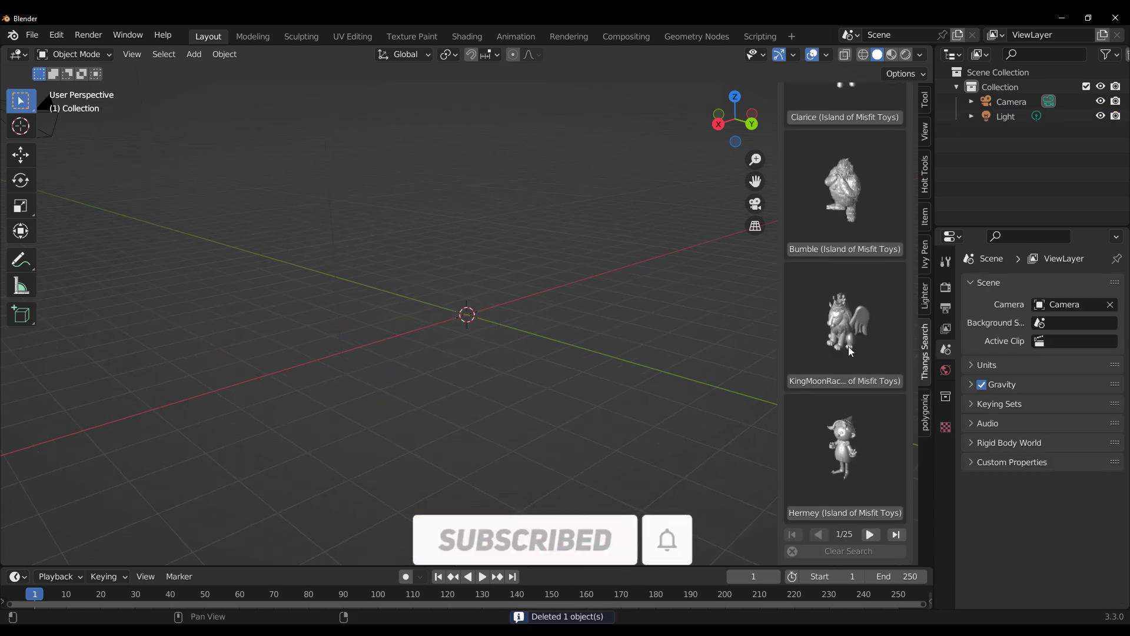
{"action": "scroll", "coordinate": [848, 352], "scroll_direction": "up", "scroll_amount": 10}
{"action": "scroll", "coordinate": [871, 423], "scroll_direction": "down", "scroll_amount": 2}
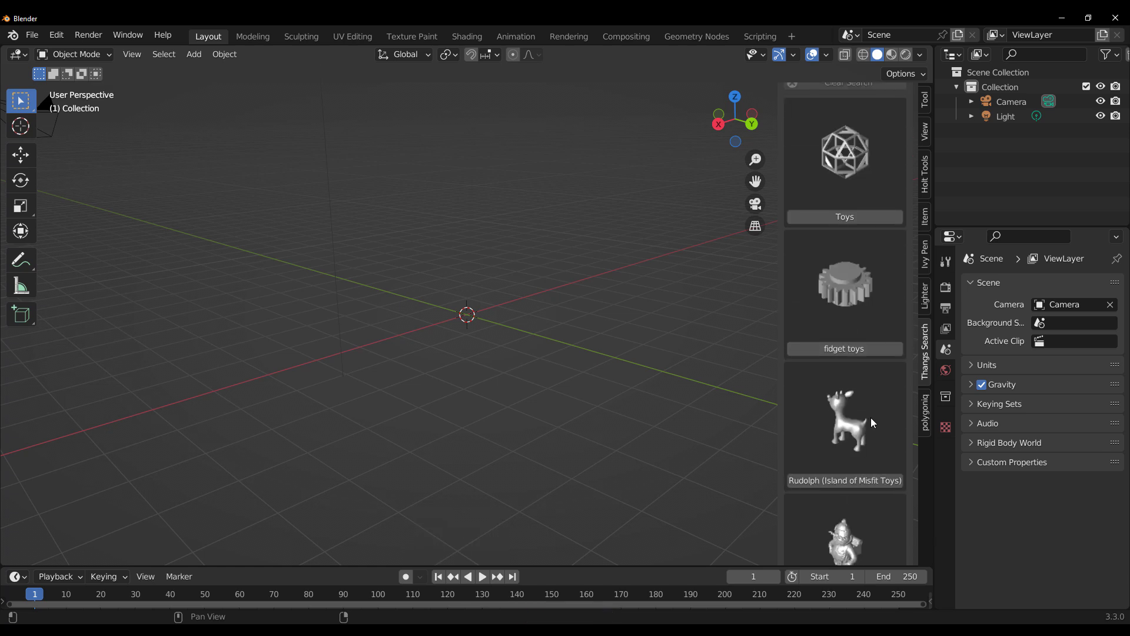
{"action": "left_click", "coordinate": [844, 217]}
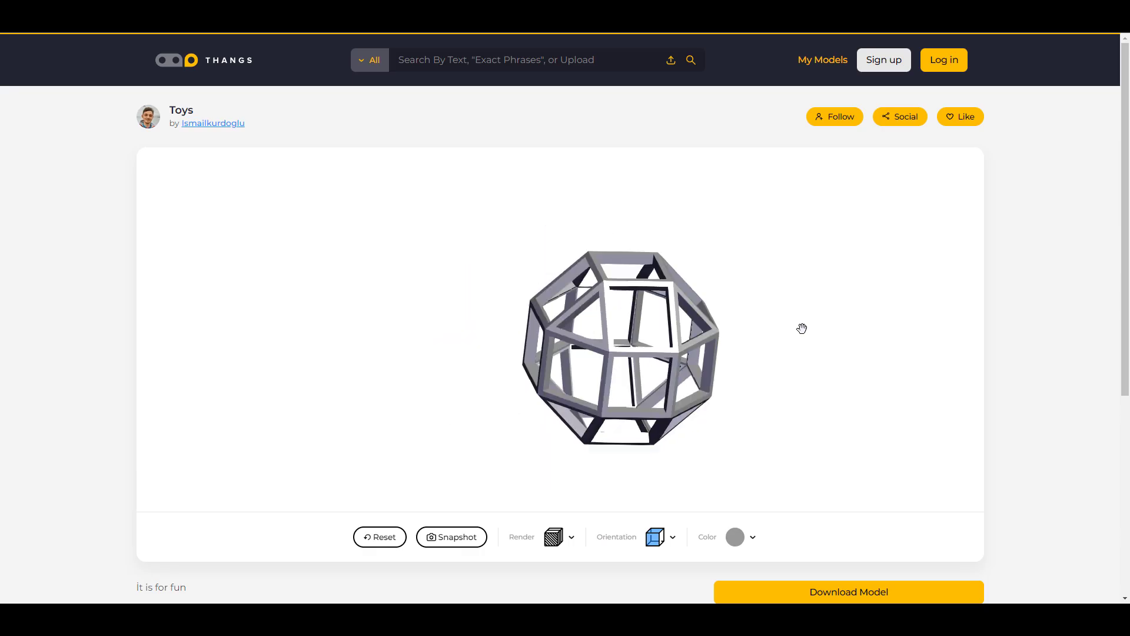
{"action": "left_click_drag", "start_coordinate": [570, 378], "coordinate": [452, 313]}
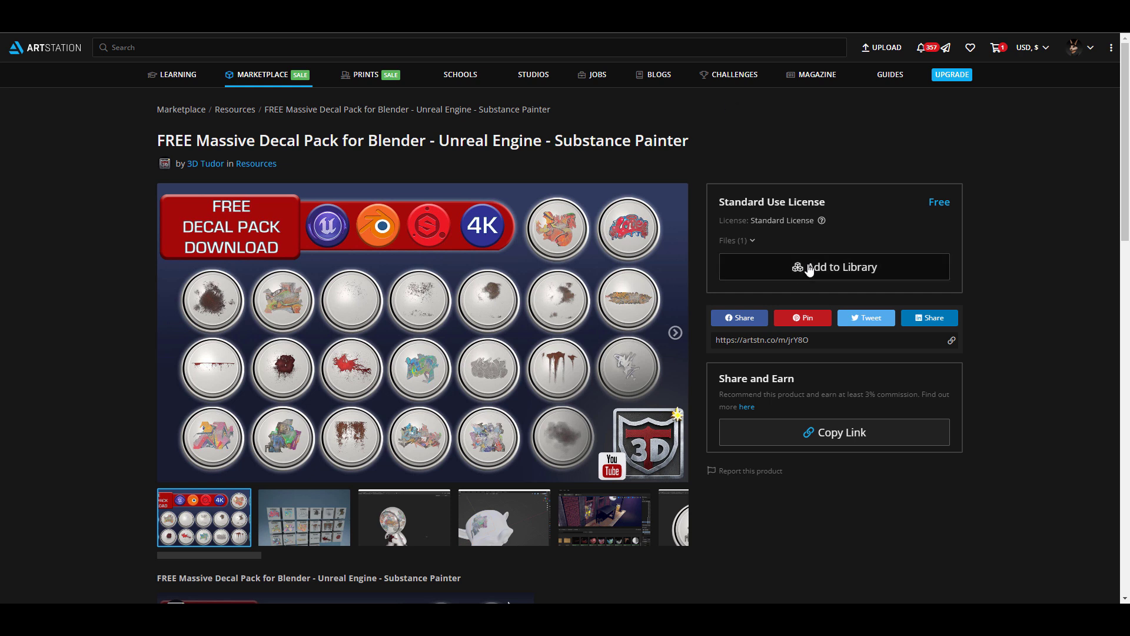
Scroll through the Massive Decal Pack description and back up to the top
{"action": "scroll", "coordinate": [963, 146], "scroll_direction": "down", "scroll_amount": 2}
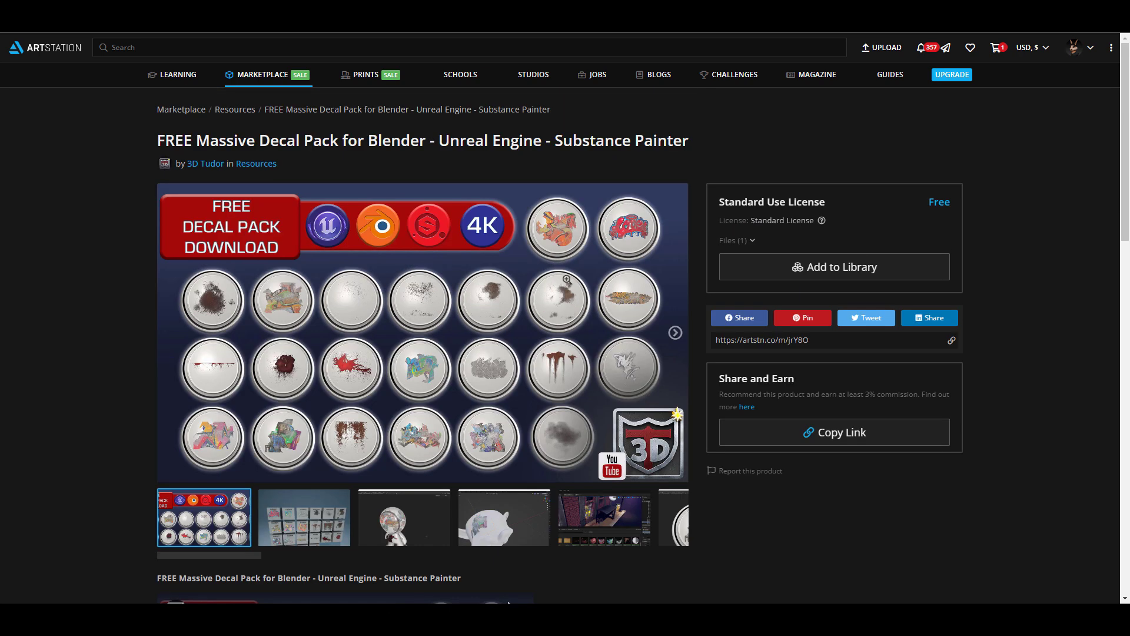
{"action": "scroll", "coordinate": [577, 280], "scroll_direction": "down", "scroll_amount": 12}
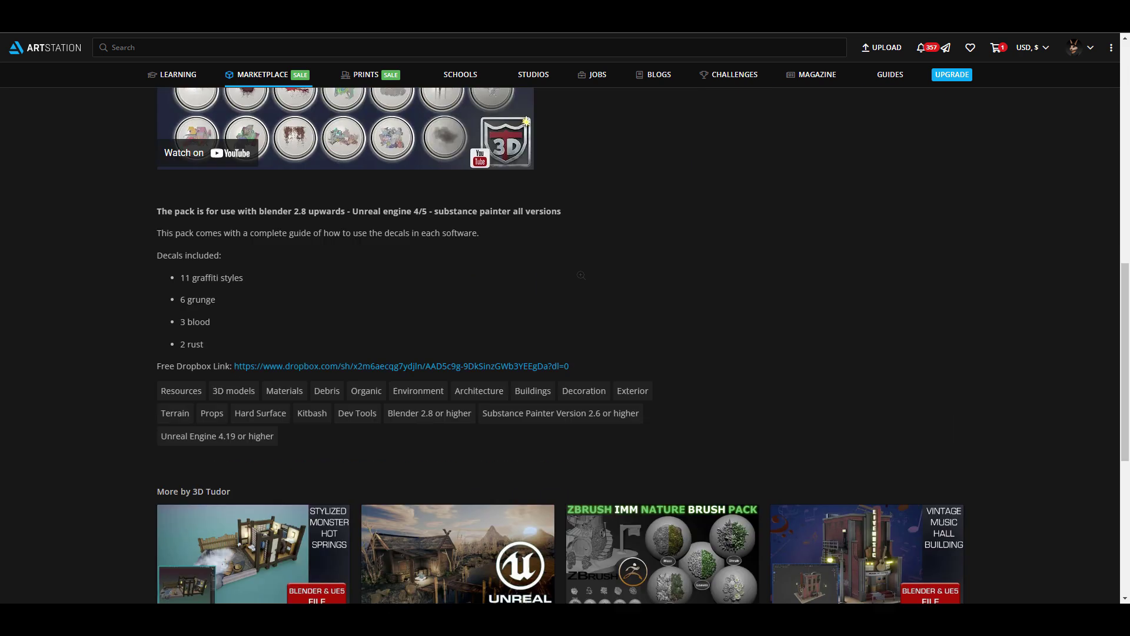
{"action": "scroll", "coordinate": [654, 283], "scroll_direction": "up", "scroll_amount": 3}
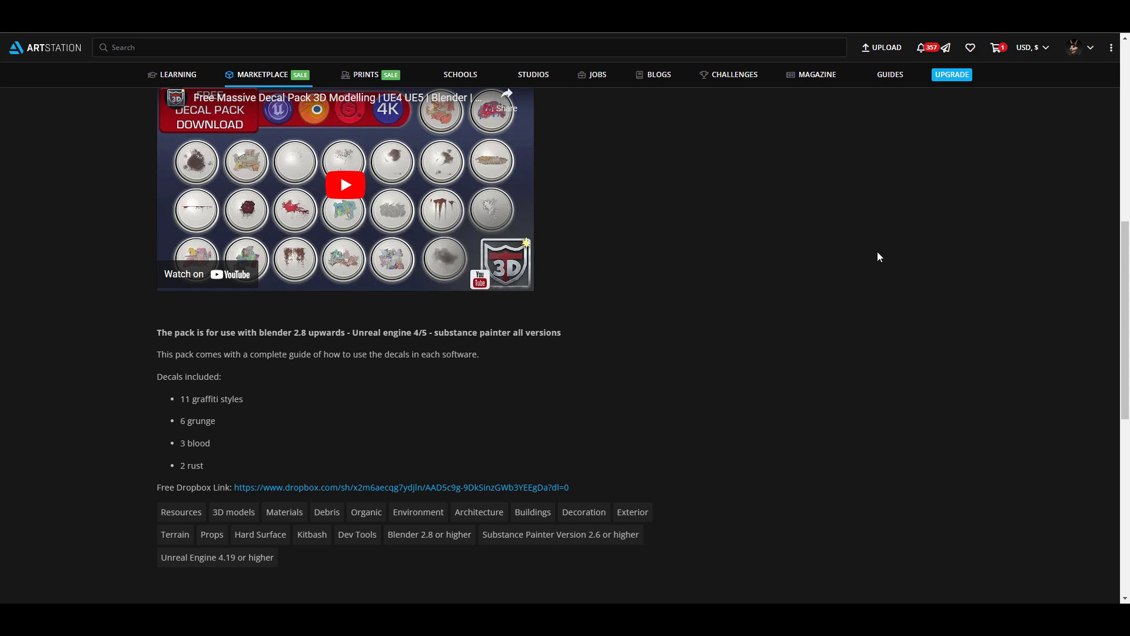
{"action": "scroll", "coordinate": [896, 265], "scroll_direction": "up", "scroll_amount": 9}
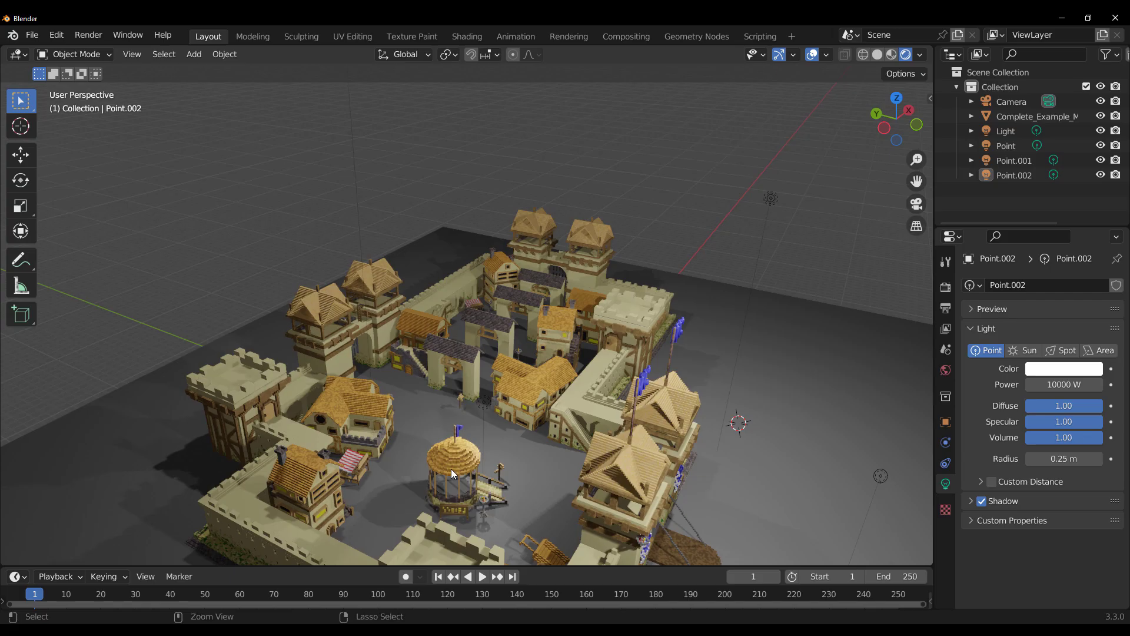
Orbit and zoom in on the medieval voxel town, ending on a lower, more level view
{"action": "middle_click_drag", "start_coordinate": [451, 469], "coordinate": [468, 380]}
{"action": "scroll", "coordinate": [471, 365], "scroll_direction": "up", "scroll_amount": 3}
{"action": "scroll", "coordinate": [486, 312], "scroll_direction": "up", "scroll_amount": 5}
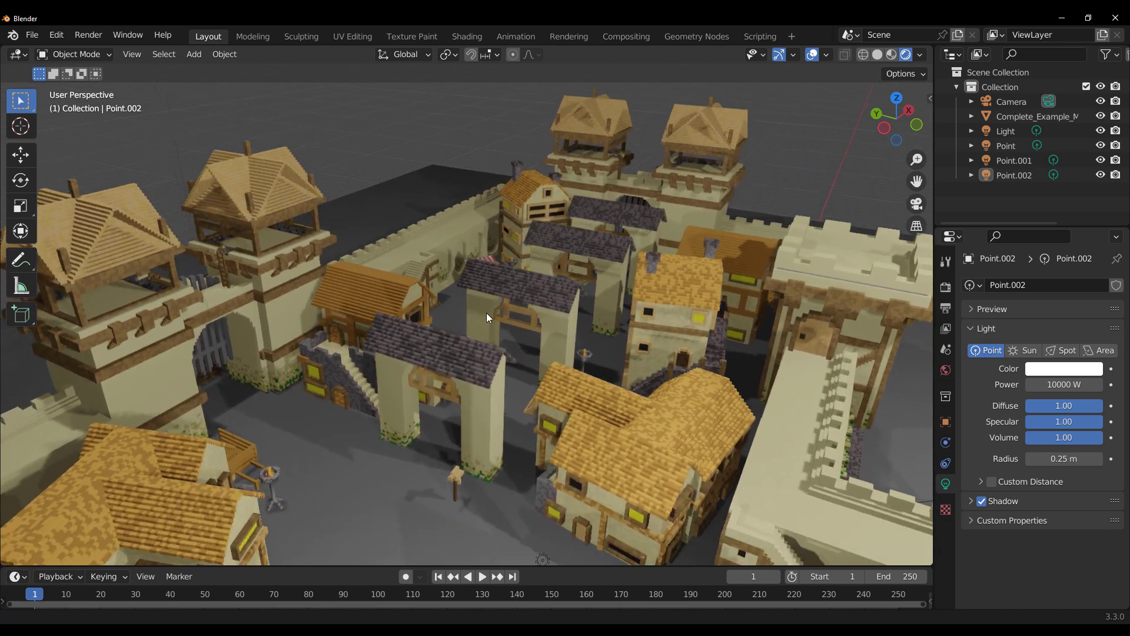
{"action": "middle_click_drag", "start_coordinate": [505, 165], "coordinate": [78, 382]}
{"action": "scroll", "coordinate": [506, 343], "scroll_direction": "up", "scroll_amount": 1}
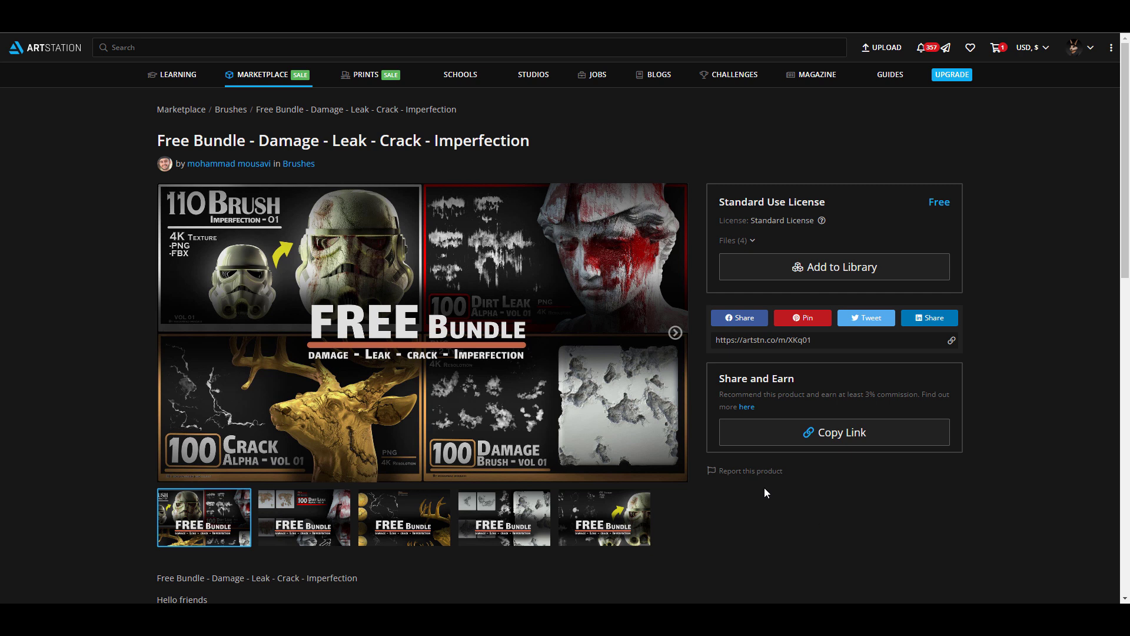
Scroll through the Damage - Leak - Crack - Imperfection bundle's description
{"action": "scroll", "coordinate": [805, 520], "scroll_direction": "down", "scroll_amount": 6}
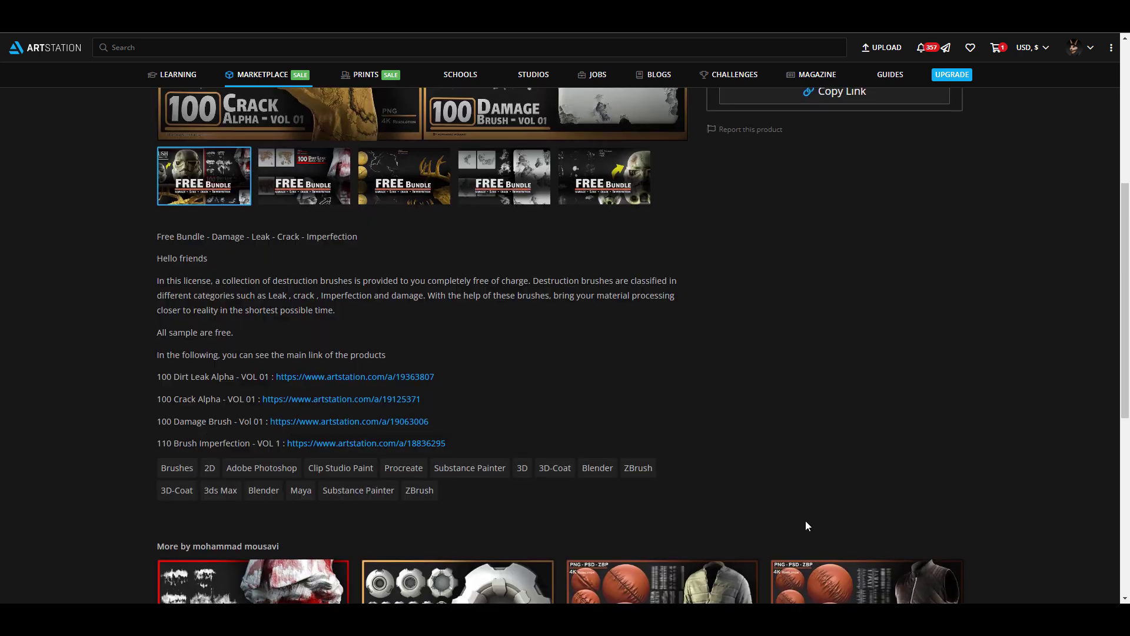
{"action": "scroll", "coordinate": [785, 453], "scroll_direction": "up", "scroll_amount": 2}
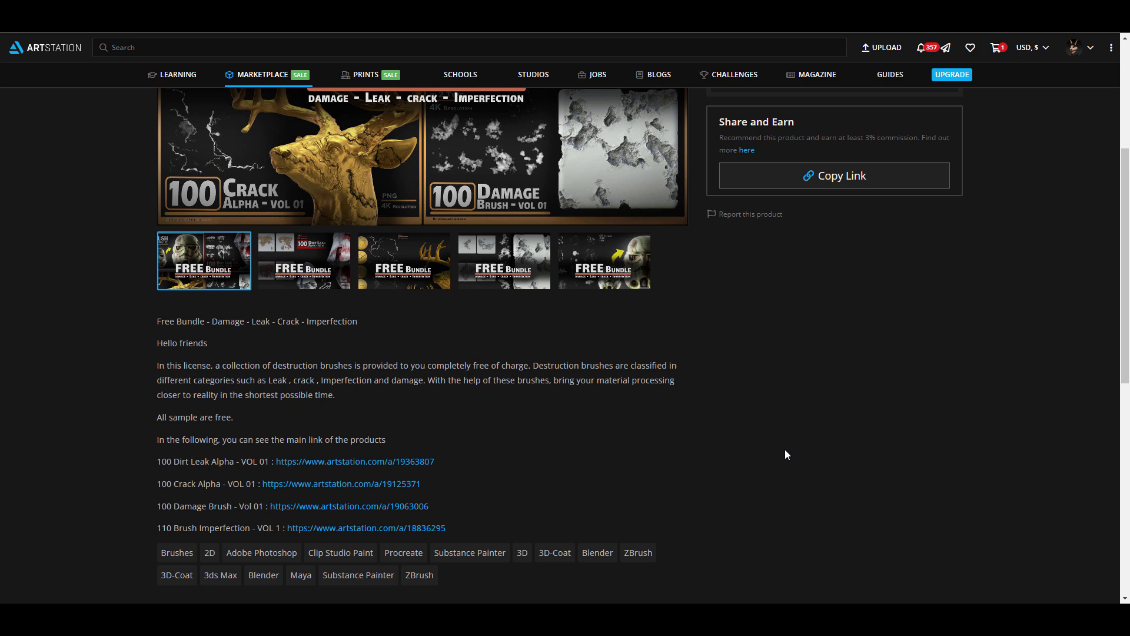
{"action": "scroll", "coordinate": [785, 449], "scroll_direction": "up", "scroll_amount": 4}
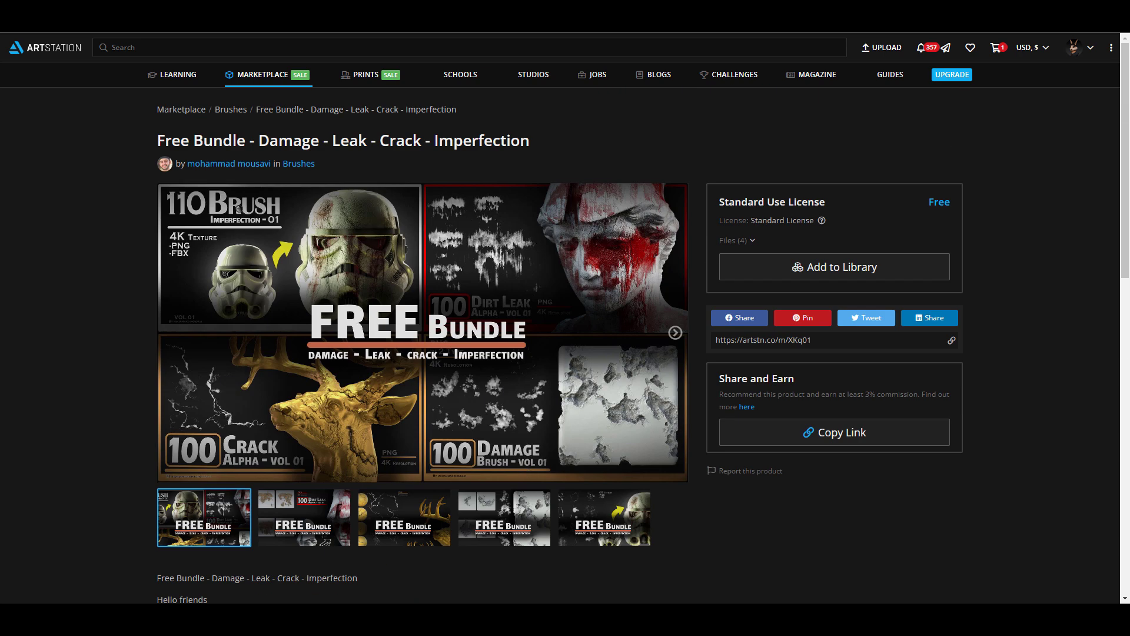
Open the bundle author's store and browse their free brush and material packs
{"action": "left_click", "coordinate": [213, 165]}
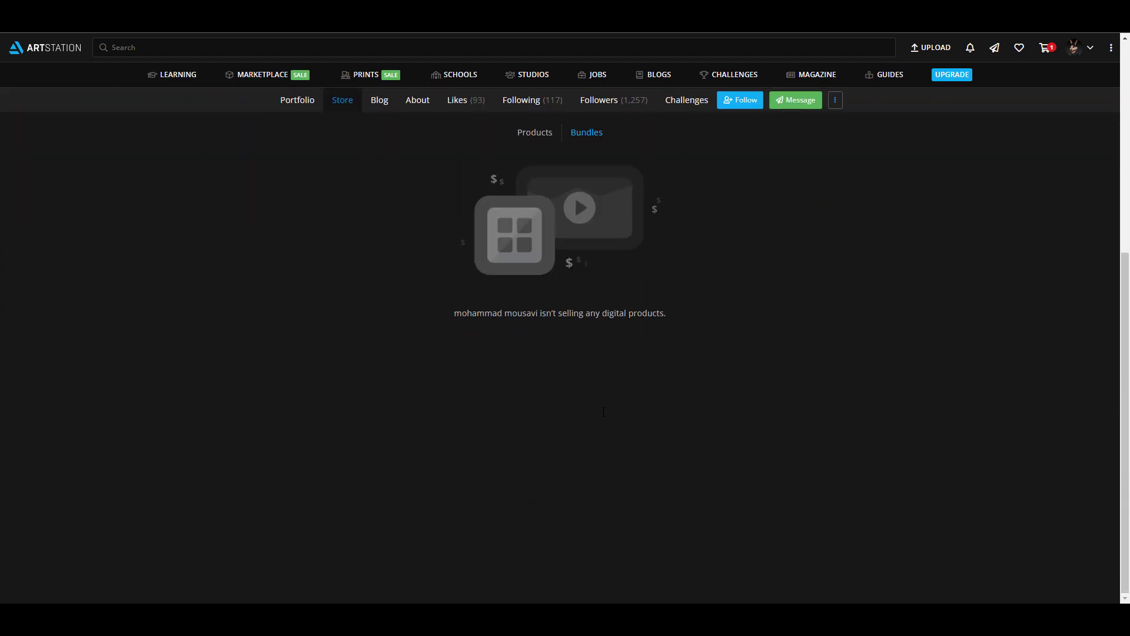
{"action": "scroll", "coordinate": [604, 330], "scroll_direction": "down", "scroll_amount": 2}
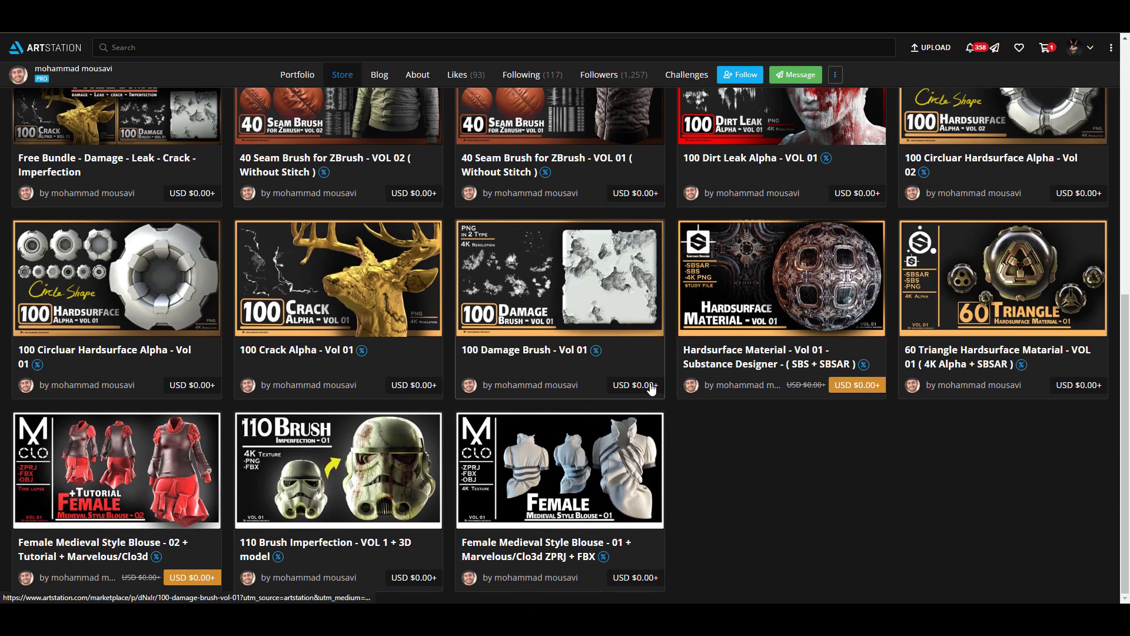
{"action": "scroll", "coordinate": [772, 456], "scroll_direction": "up", "scroll_amount": 3}
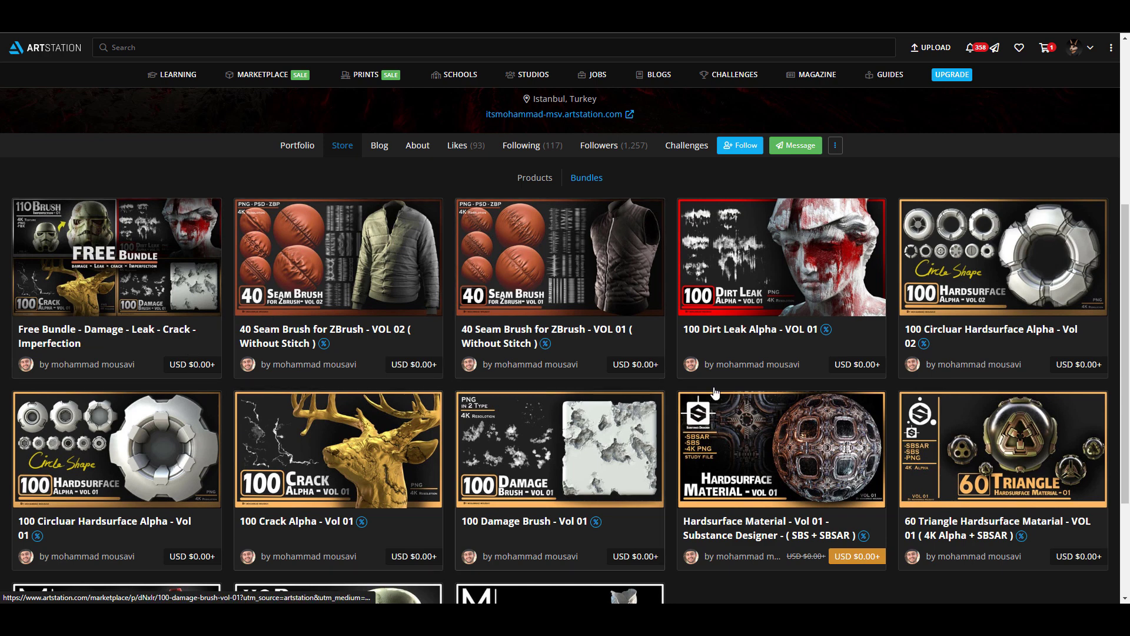
{"action": "scroll", "coordinate": [740, 369], "scroll_direction": "down", "scroll_amount": 3}
{"action": "scroll", "coordinate": [564, 504], "scroll_direction": "up", "scroll_amount": 7}
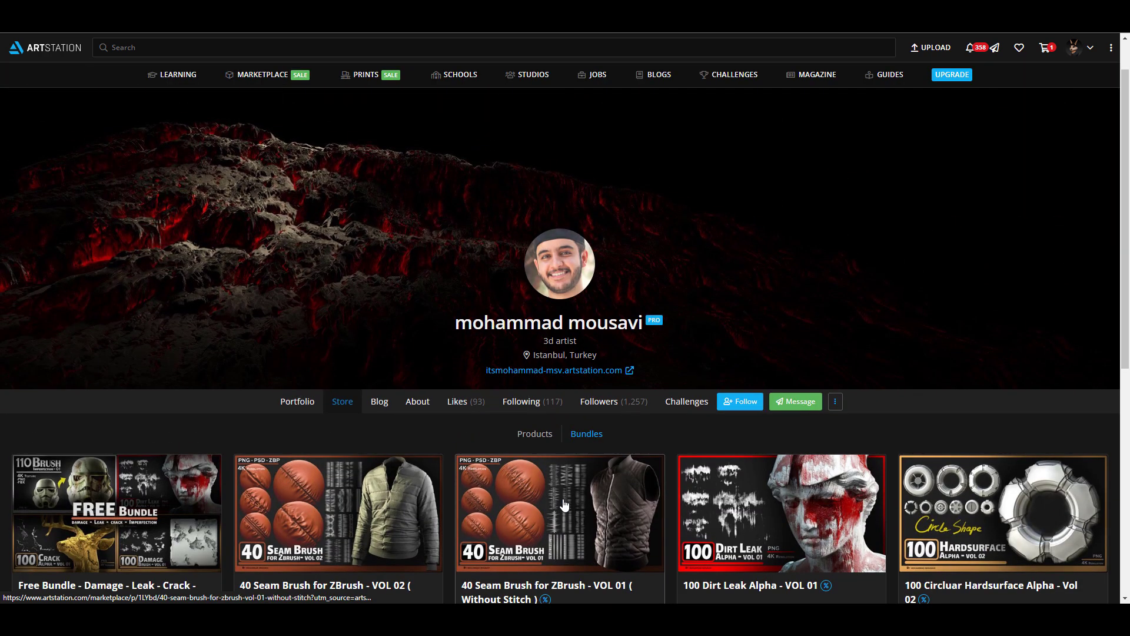
{"action": "scroll", "coordinate": [564, 504], "scroll_direction": "down", "scroll_amount": 3}
{"action": "scroll", "coordinate": [564, 504], "scroll_direction": "down", "scroll_amount": 1}
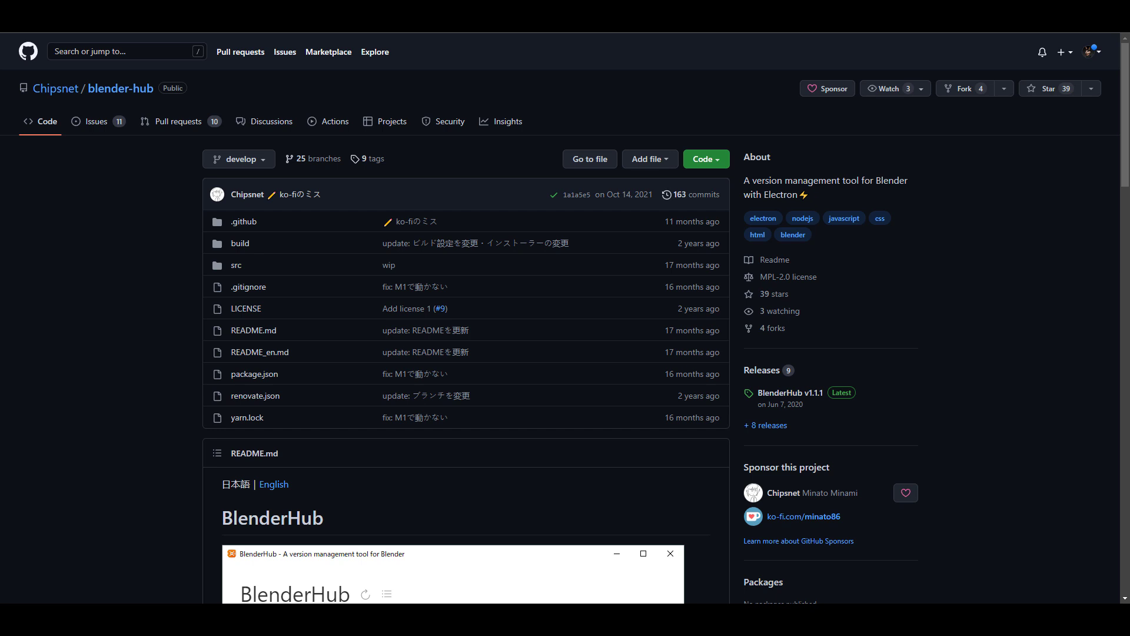
{"action": "scroll", "coordinate": [951, 297], "scroll_direction": "down", "scroll_amount": 5}
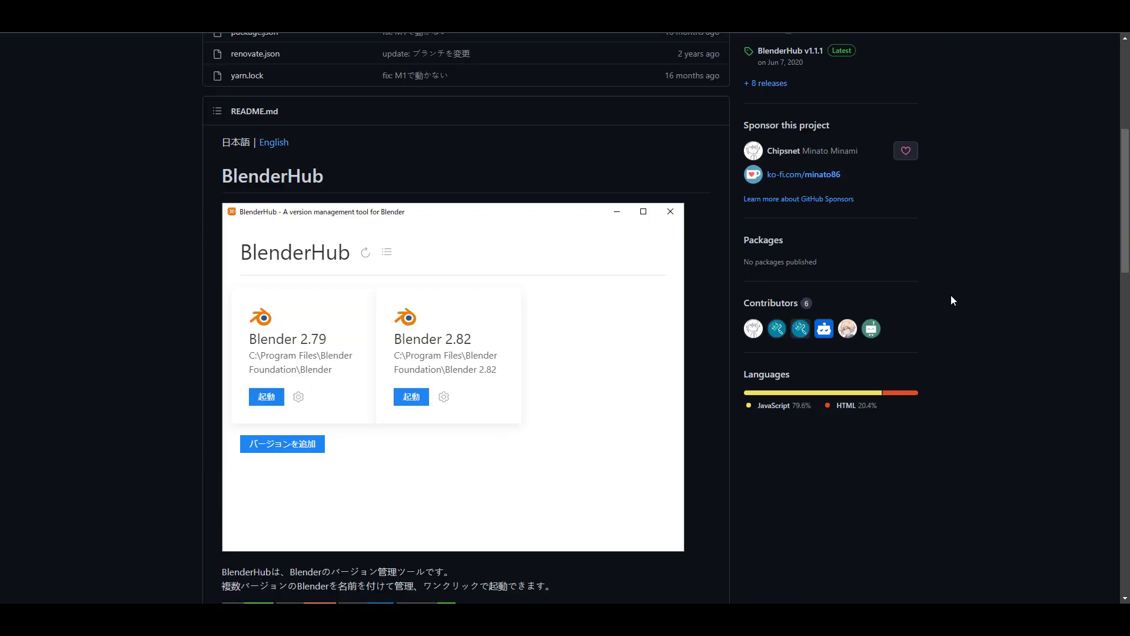